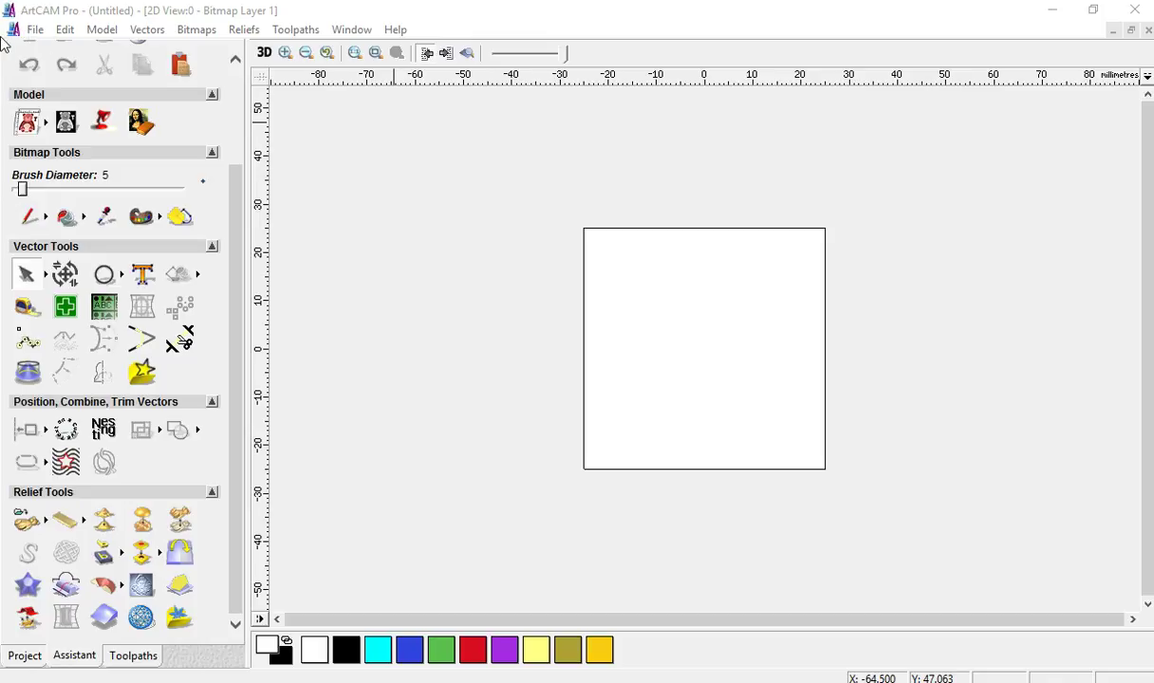
- Open the f1 image from the Fish folder as a new model, listing bitmap files as the file type
click(34, 29)
click(66, 70)
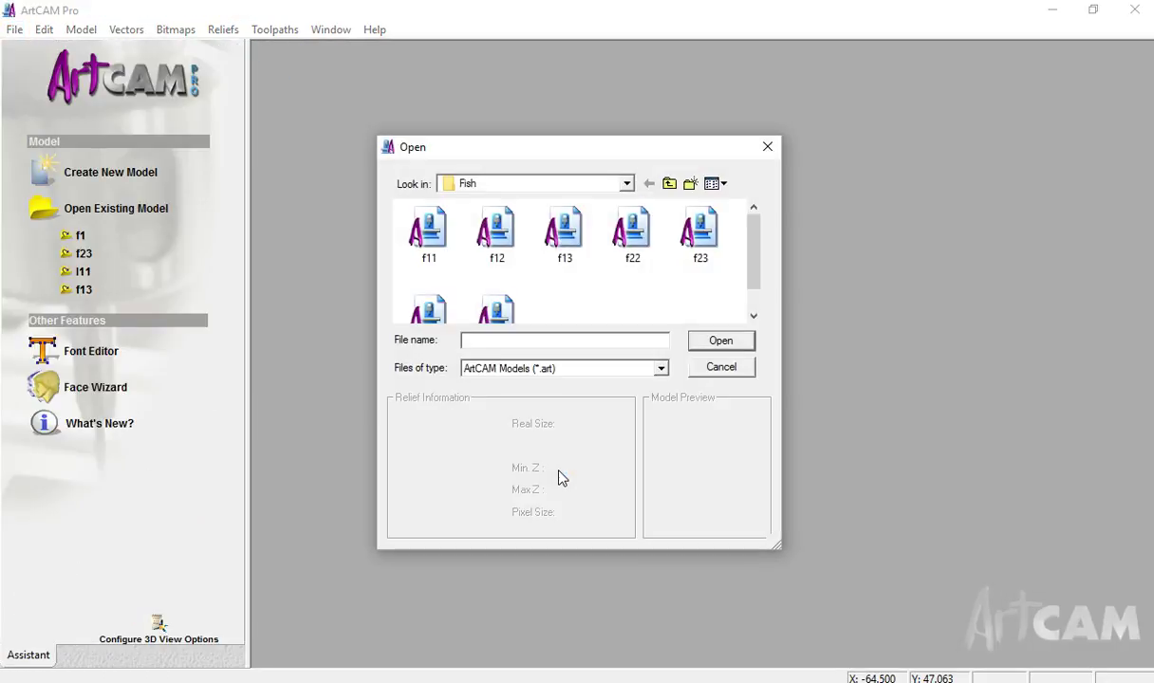
click(661, 368)
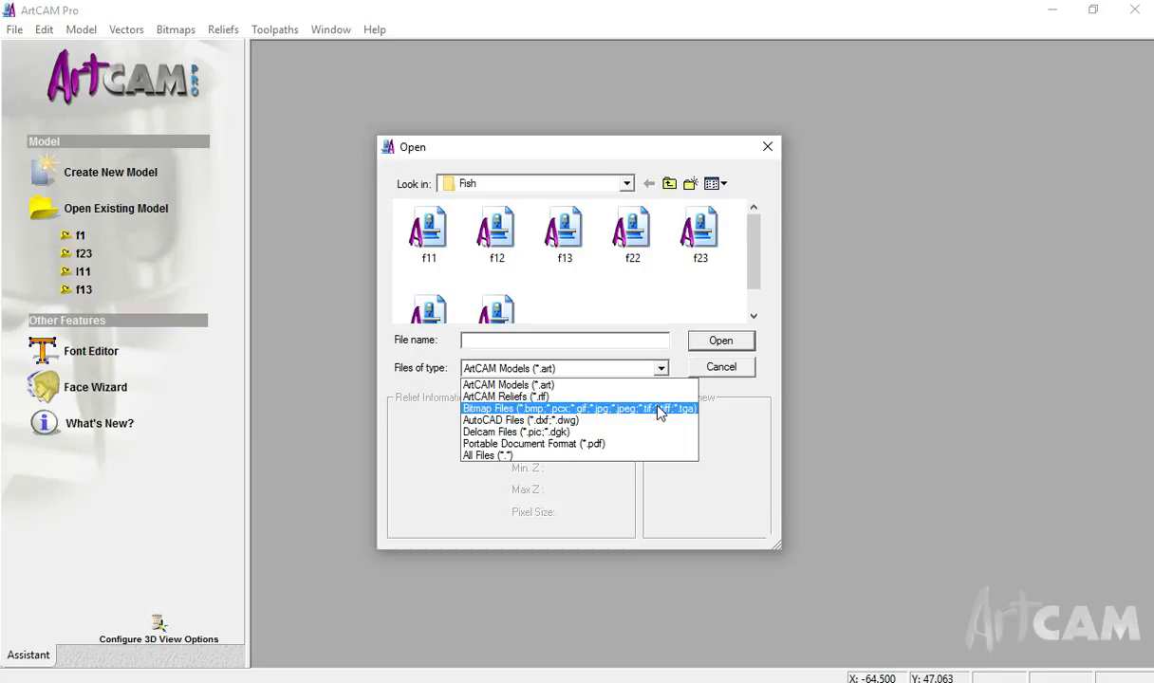
click(661, 409)
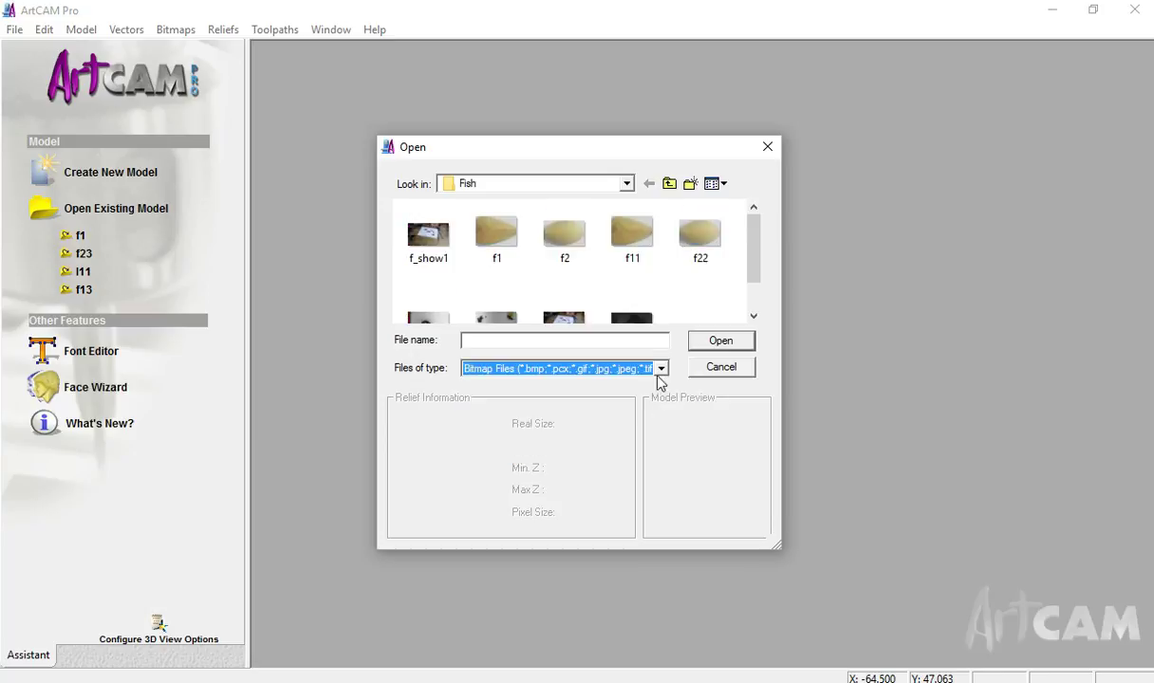
click(500, 237)
click(719, 346)
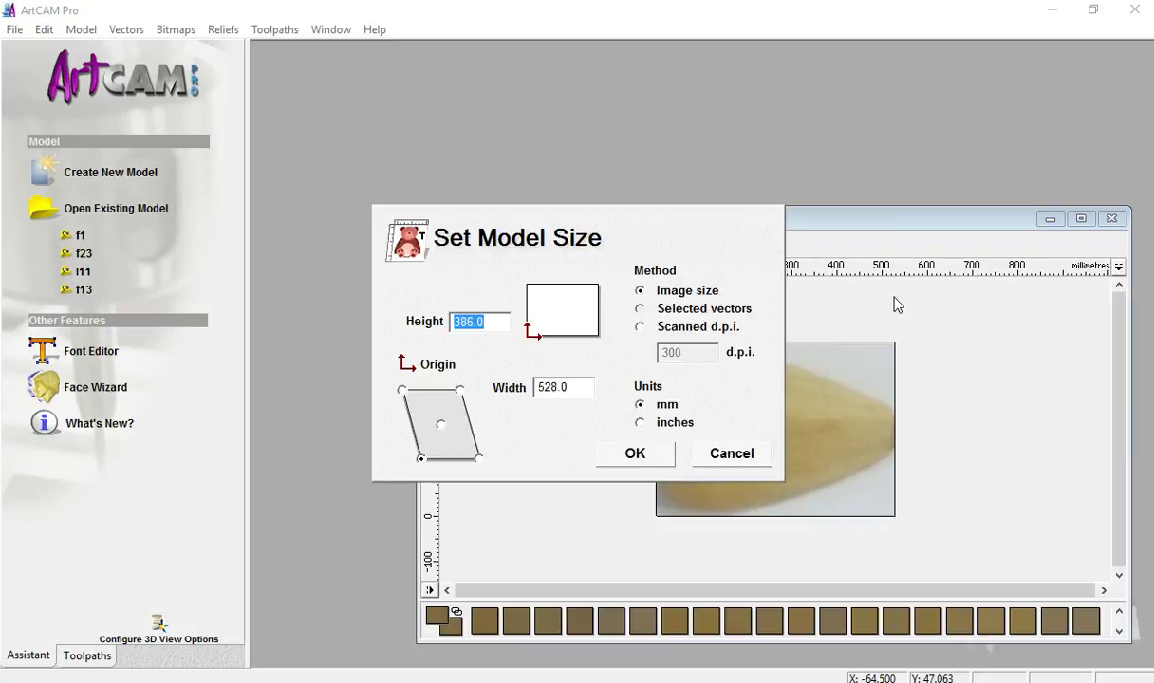
- Set the model size to a 40 mm width with the origin at the centre
click(441, 426)
double_click(570, 388)
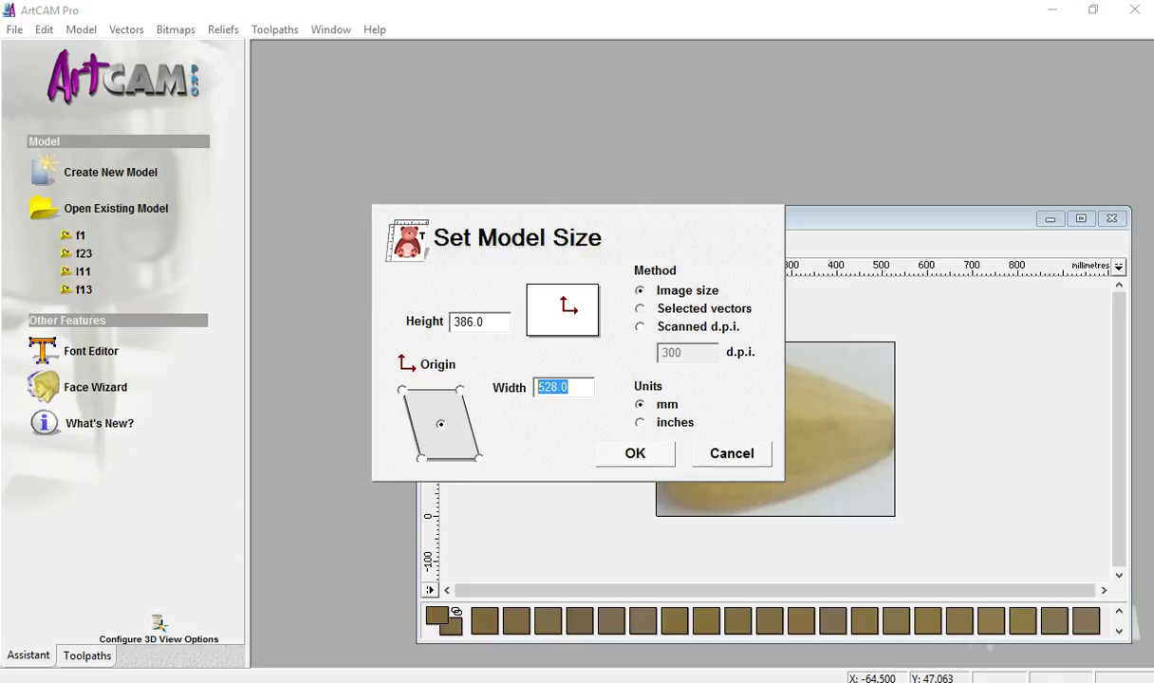
text(40)
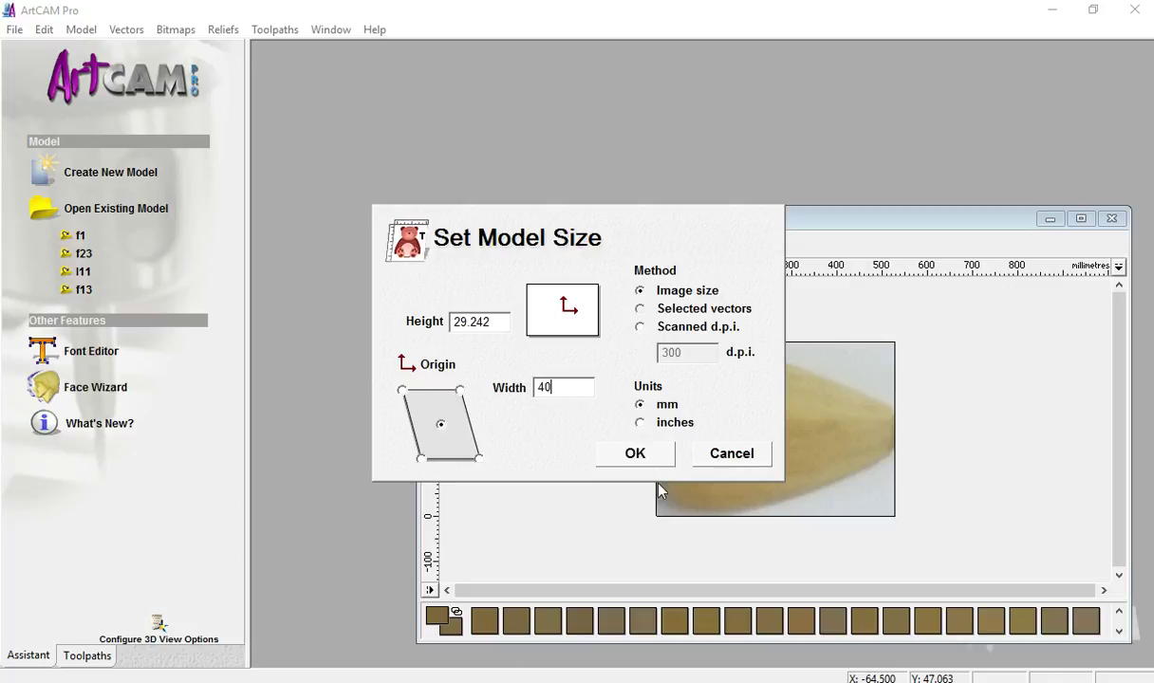
click(651, 455)
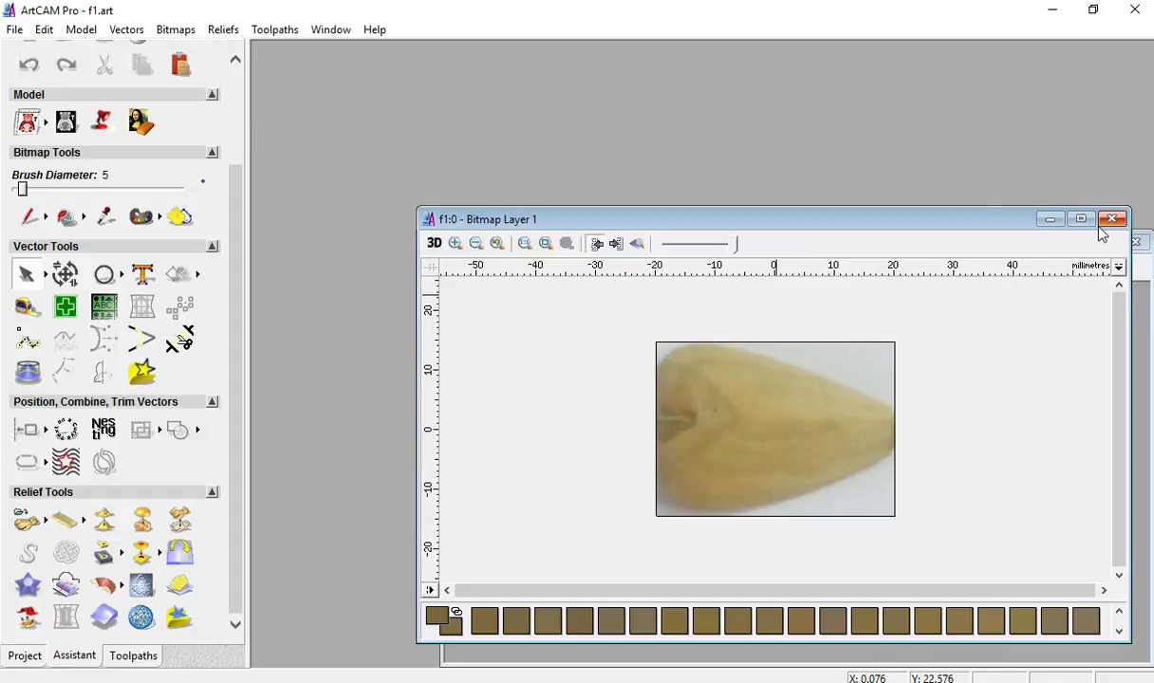
- Maximize the f1 model window and fade the bitmap to about half contrast in the 2D view
click(1081, 219)
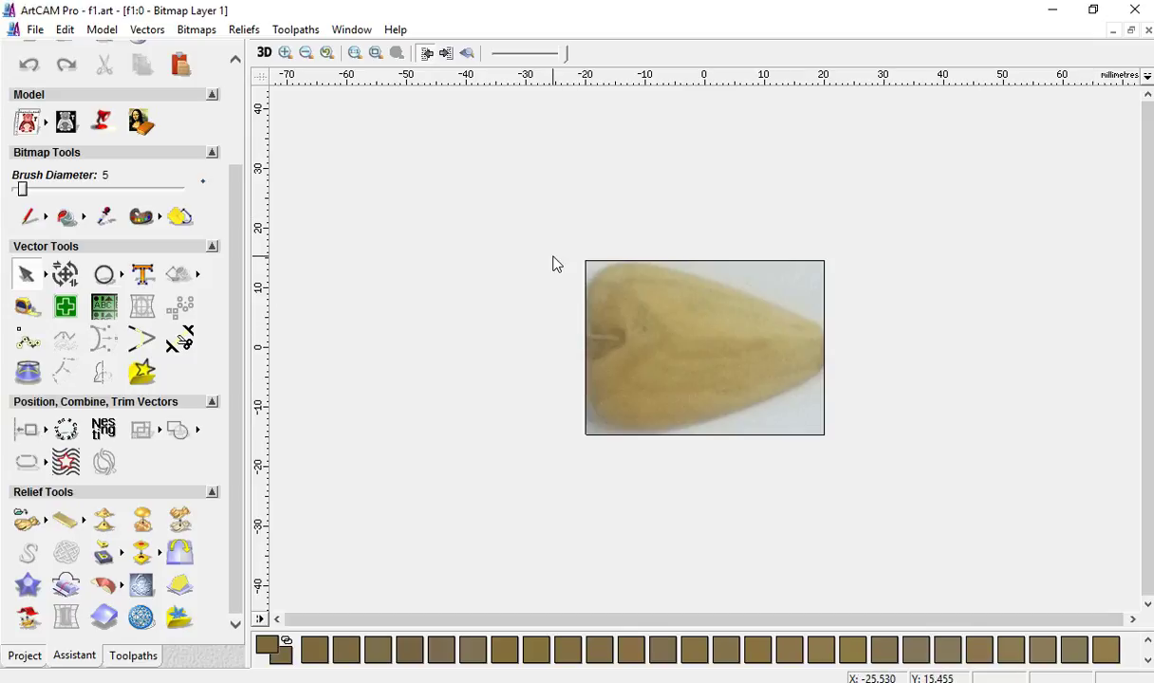
drag(559, 61, 533, 63)
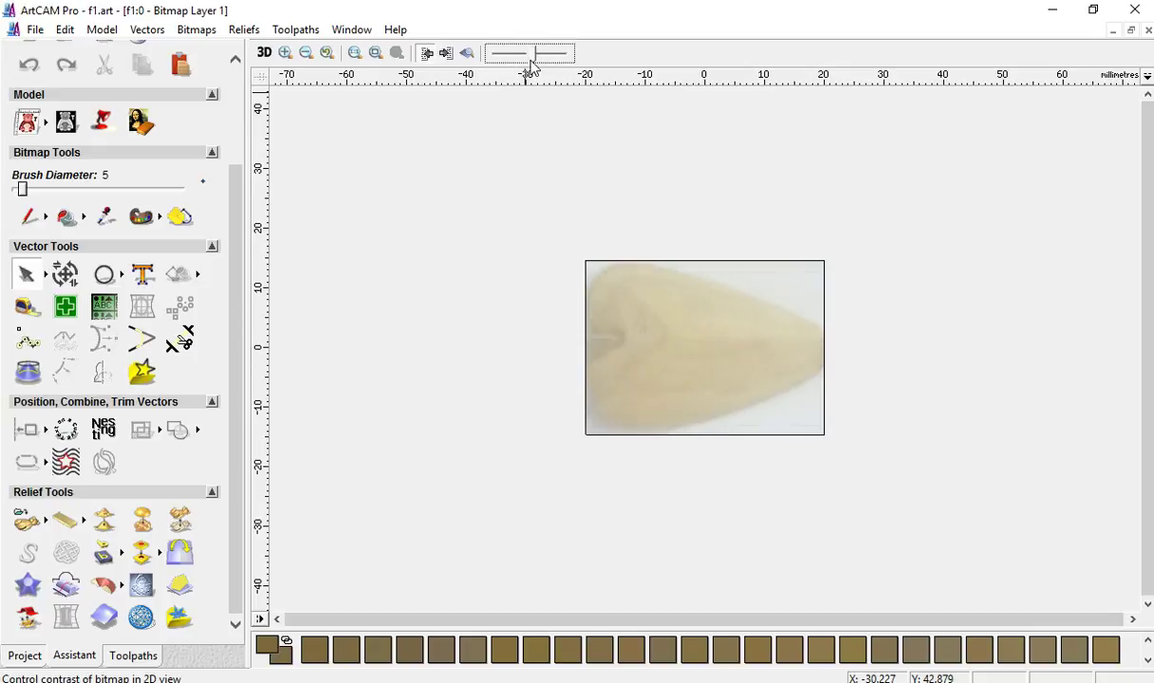
- Show the layer manager, compare the view with bitmap layers hidden and shown, and hide the manager again
click(447, 55)
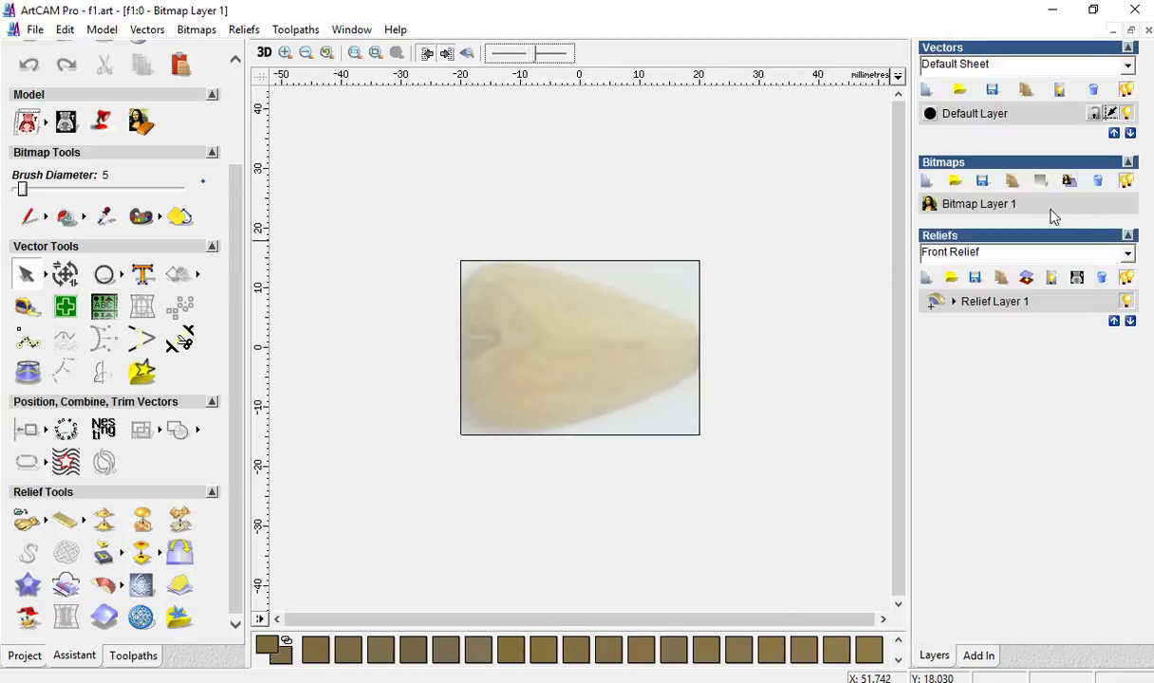
click(1128, 183)
click(1129, 185)
click(1130, 185)
click(1129, 185)
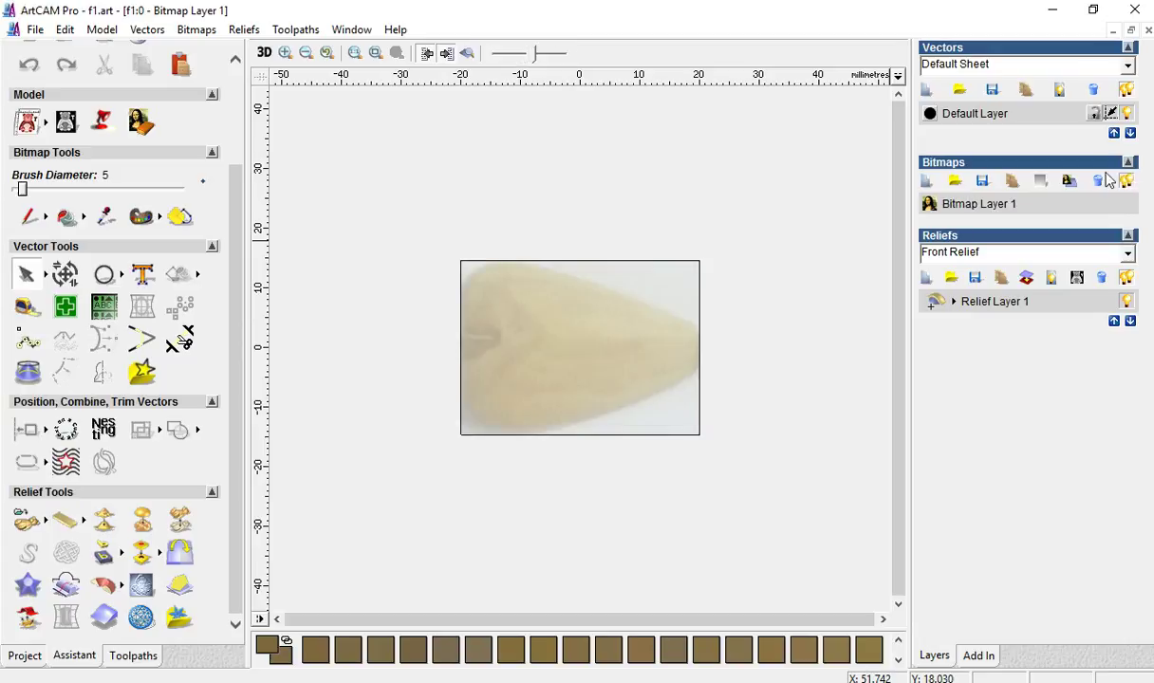
click(426, 53)
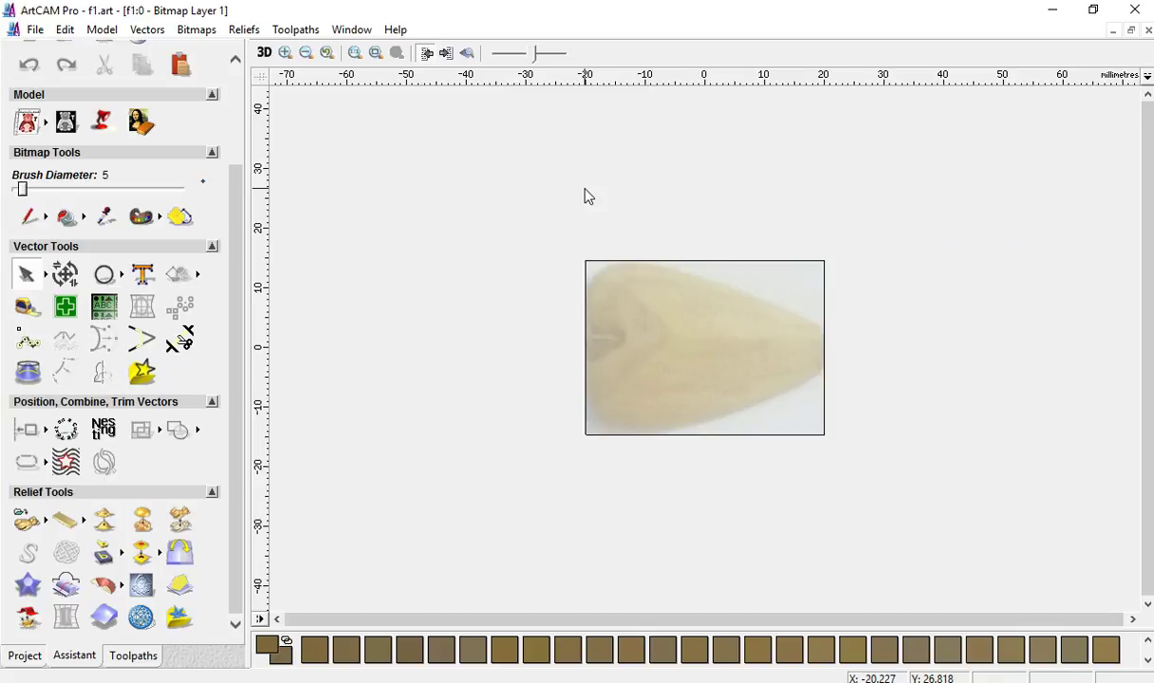
- Add a horizontal guide at about -0.2 mm and a vertical guide at about 3.2 mm across the image
drag(739, 82, 762, 348)
drag(266, 385, 724, 367)
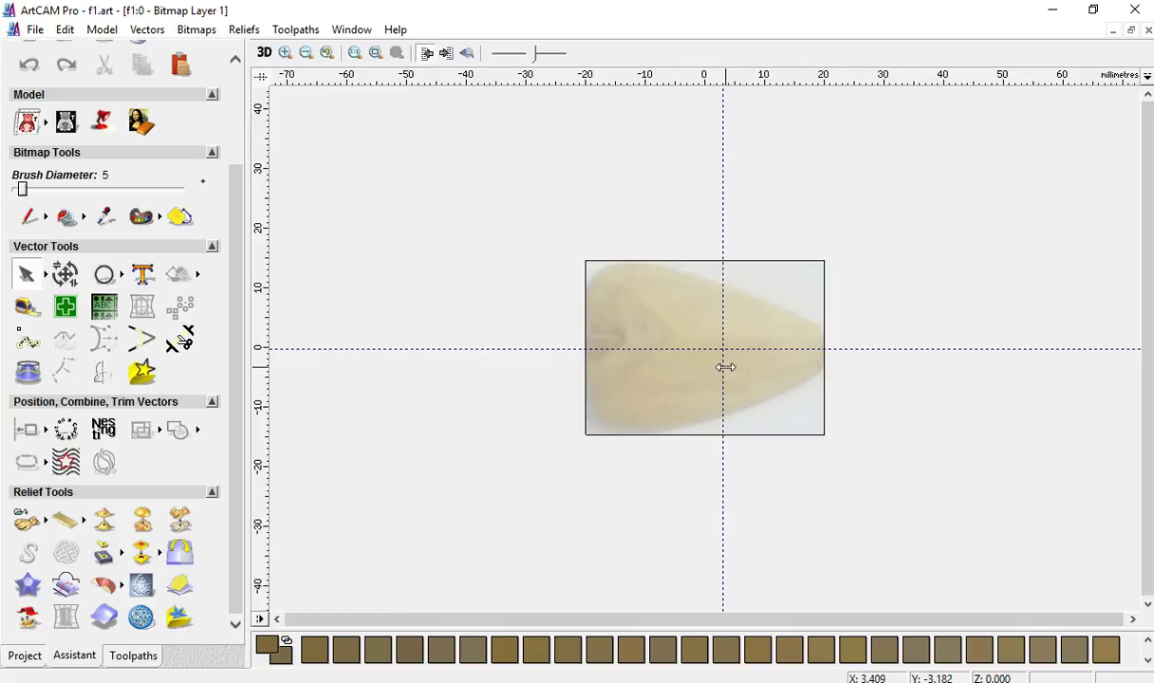
right_click(725, 367)
right_click(727, 371)
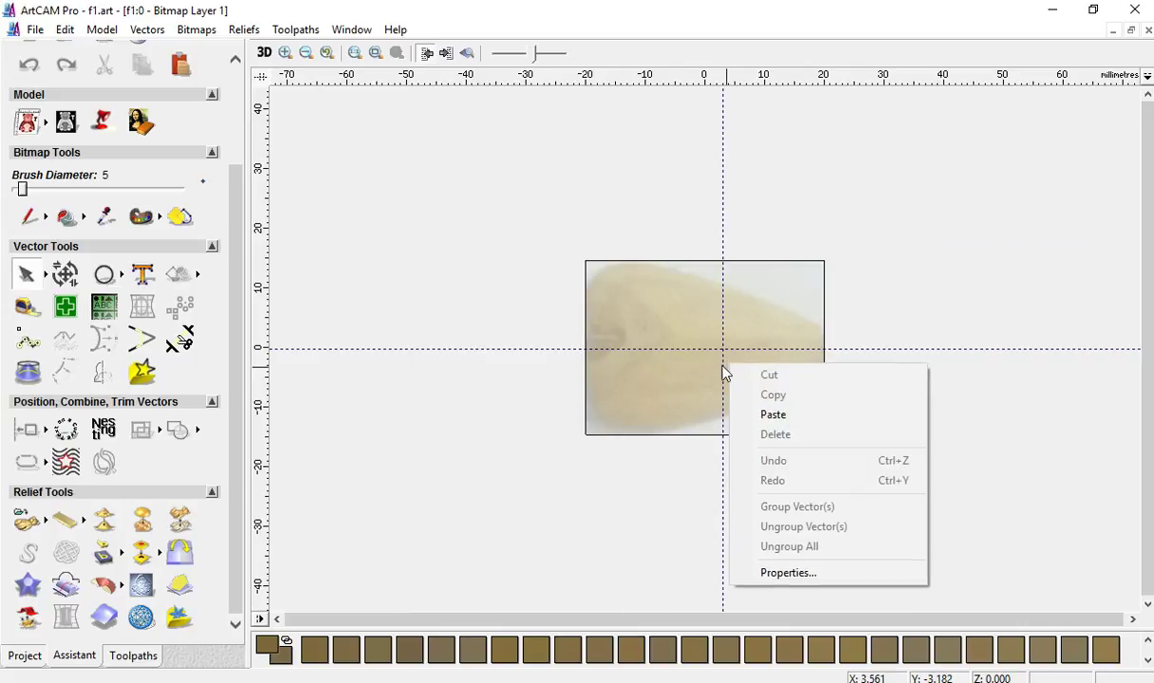
key(Escape)
- Position the vertical guide and the horizontal guide at 0 mm
double_click(724, 227)
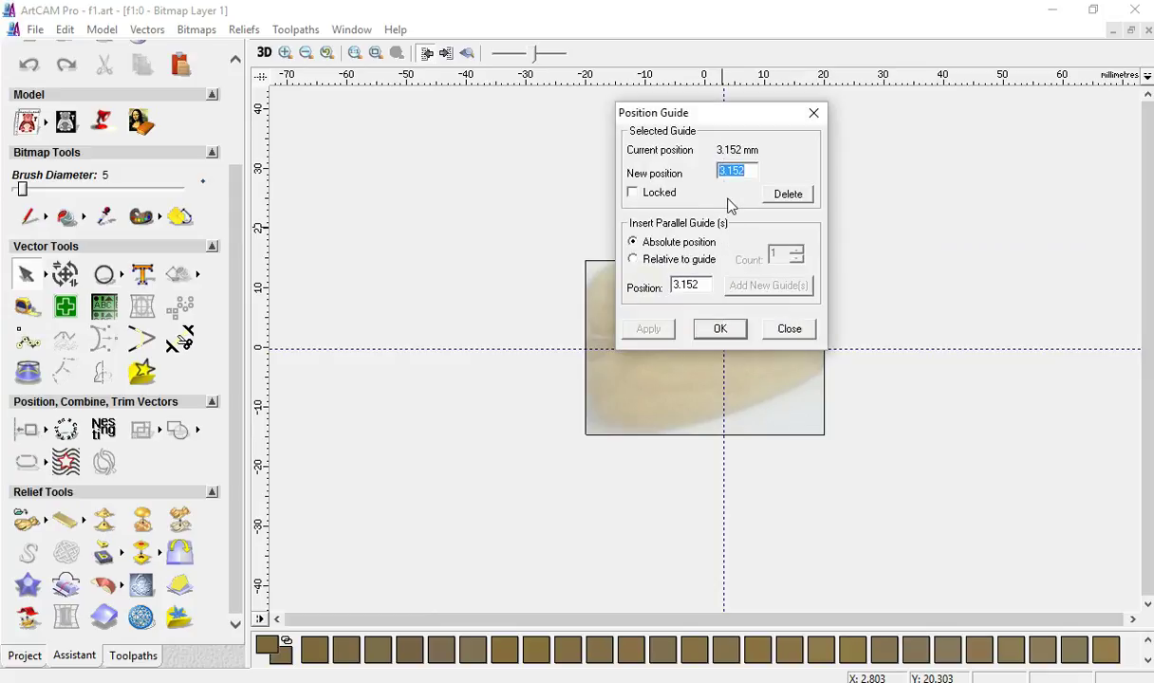
text(0)
click(651, 329)
click(723, 330)
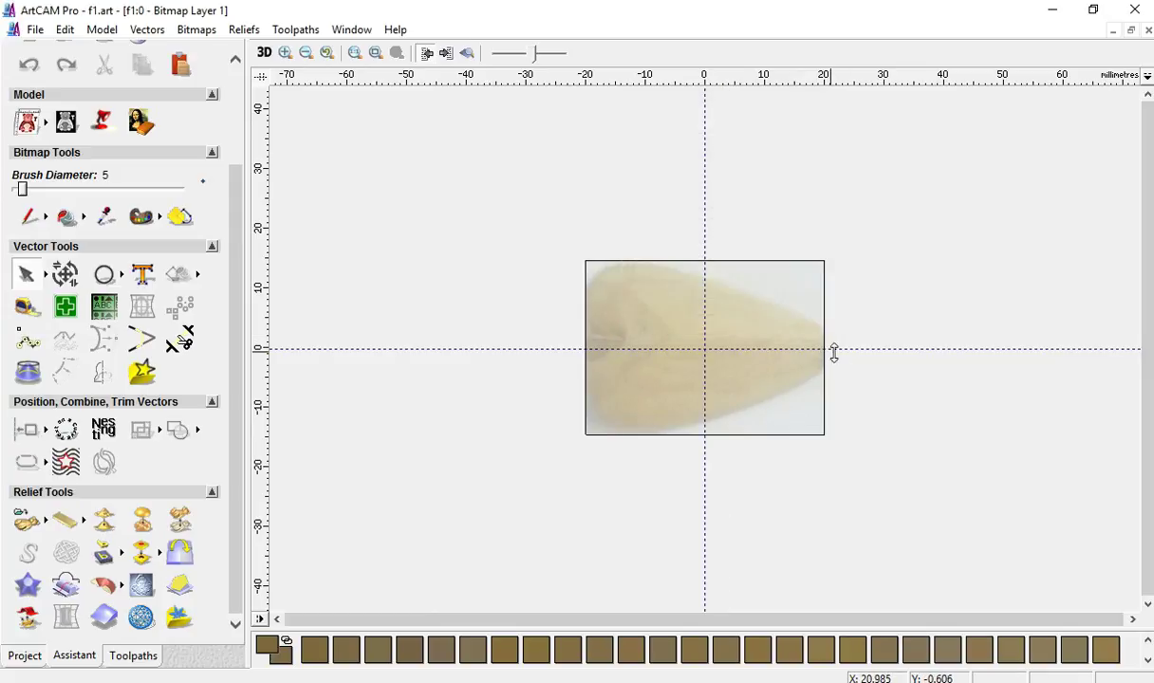
double_click(842, 349)
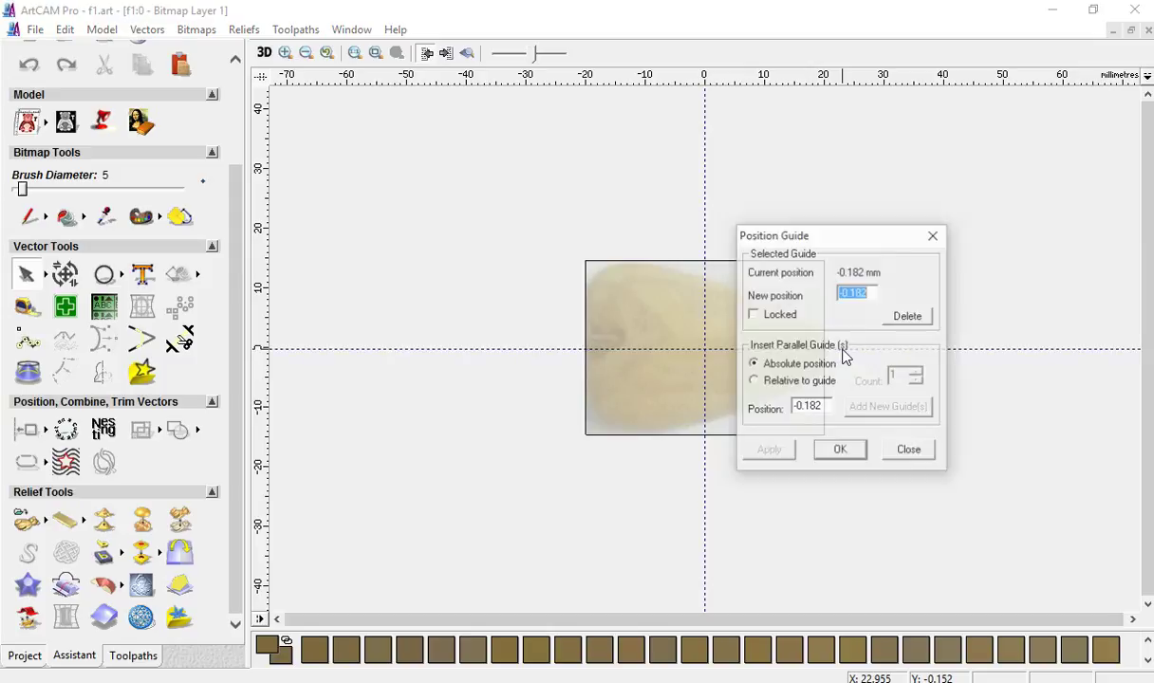
text(0)
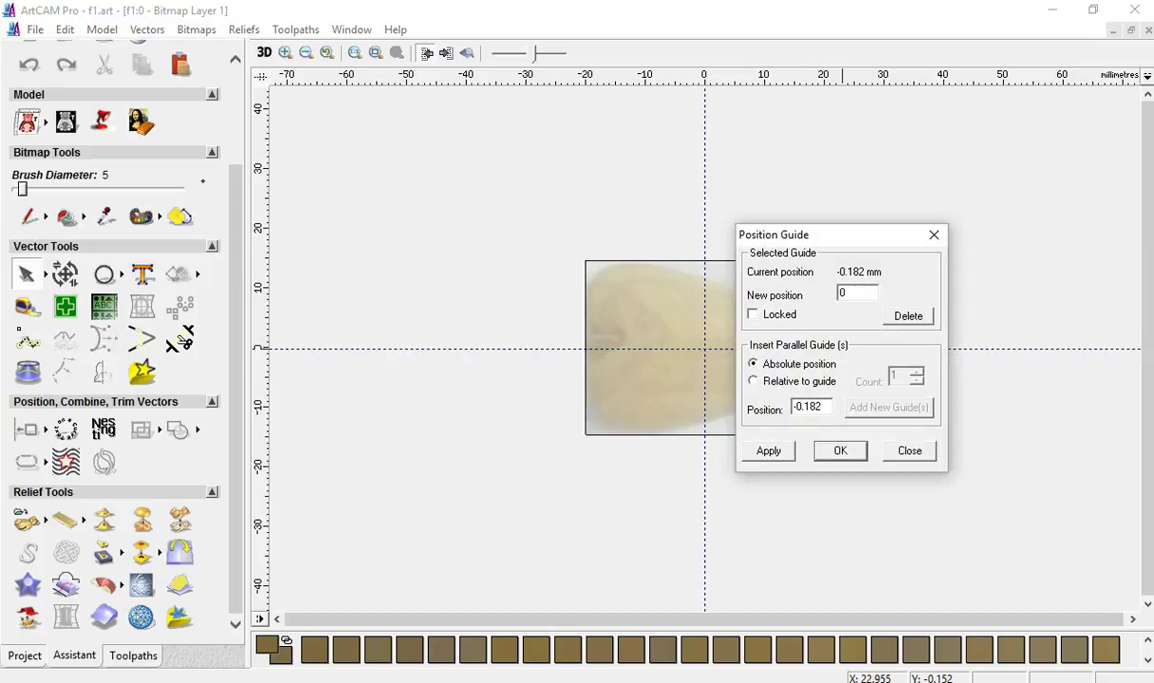
click(771, 452)
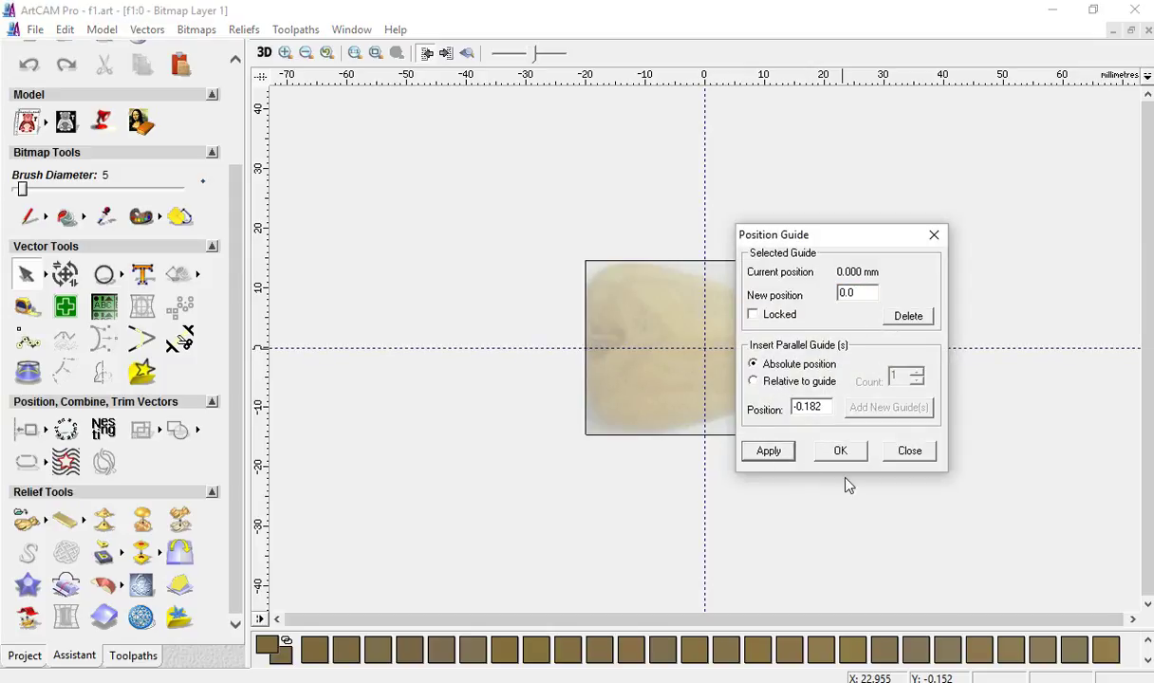
click(841, 451)
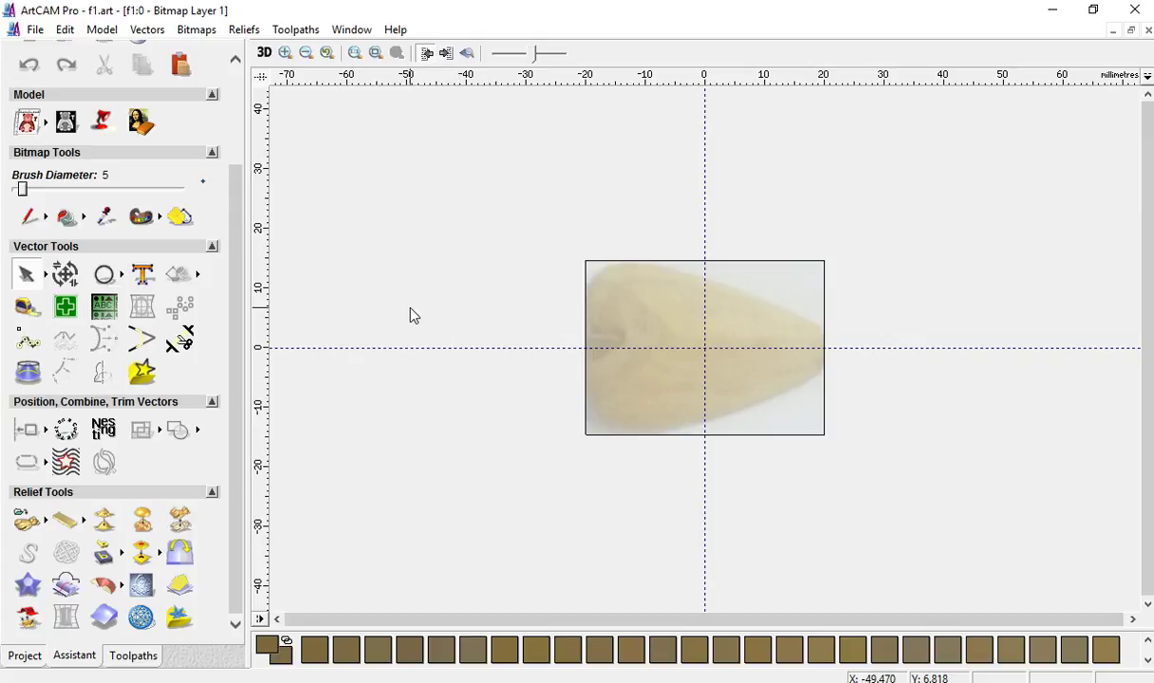
- Create a rectangle vector of about 39.4 by 29.2 mm over the image's outer boundary
click(121, 275)
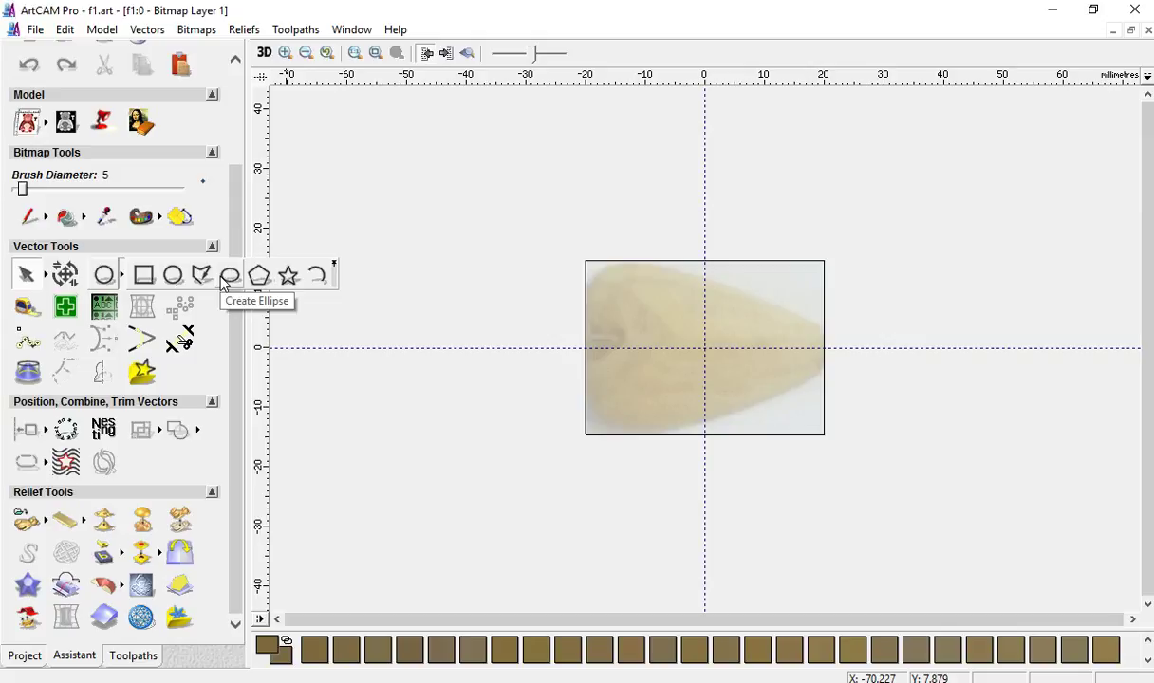
click(143, 274)
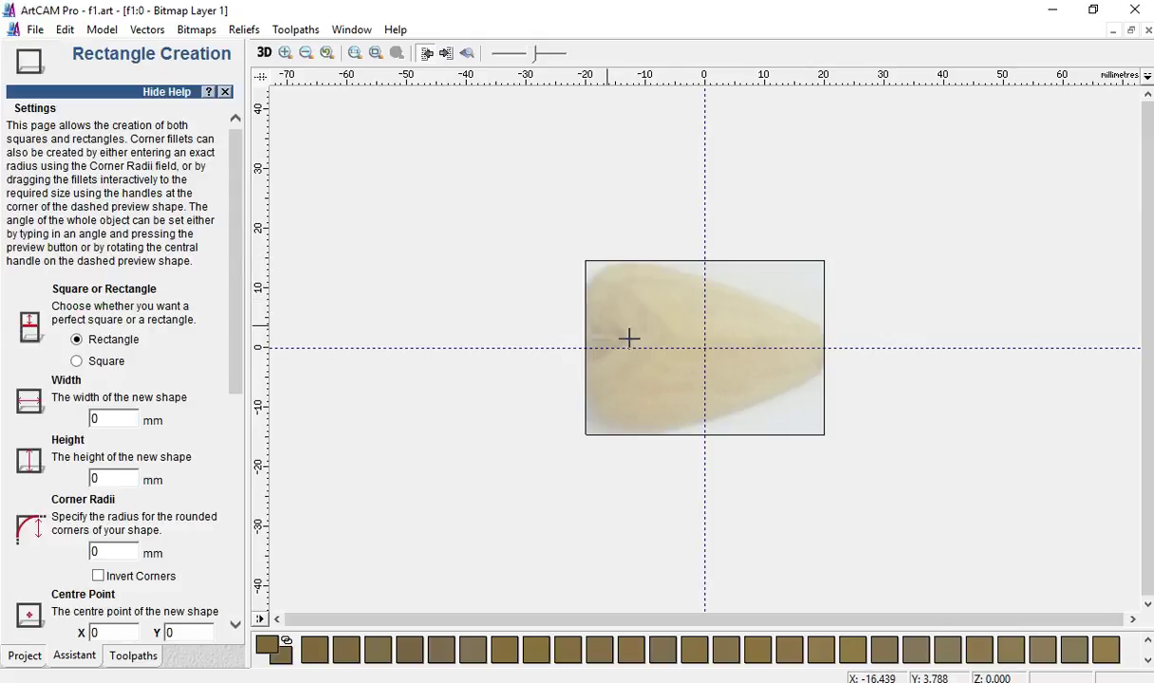
drag(586, 263, 824, 438)
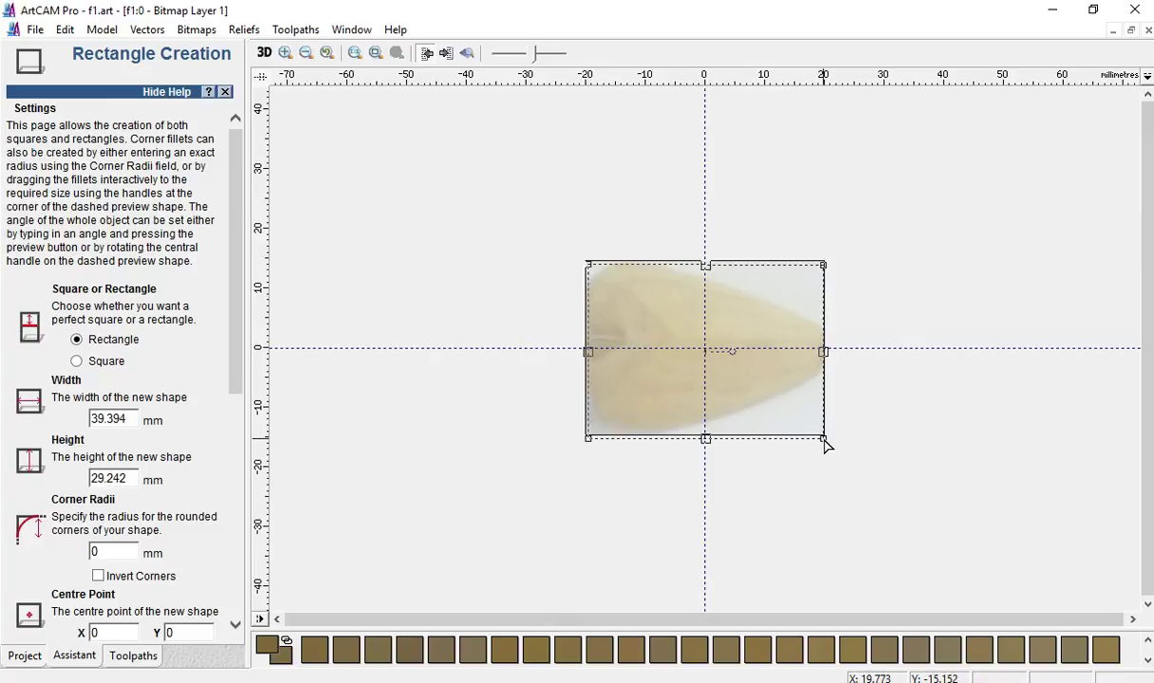
drag(233, 333, 249, 674)
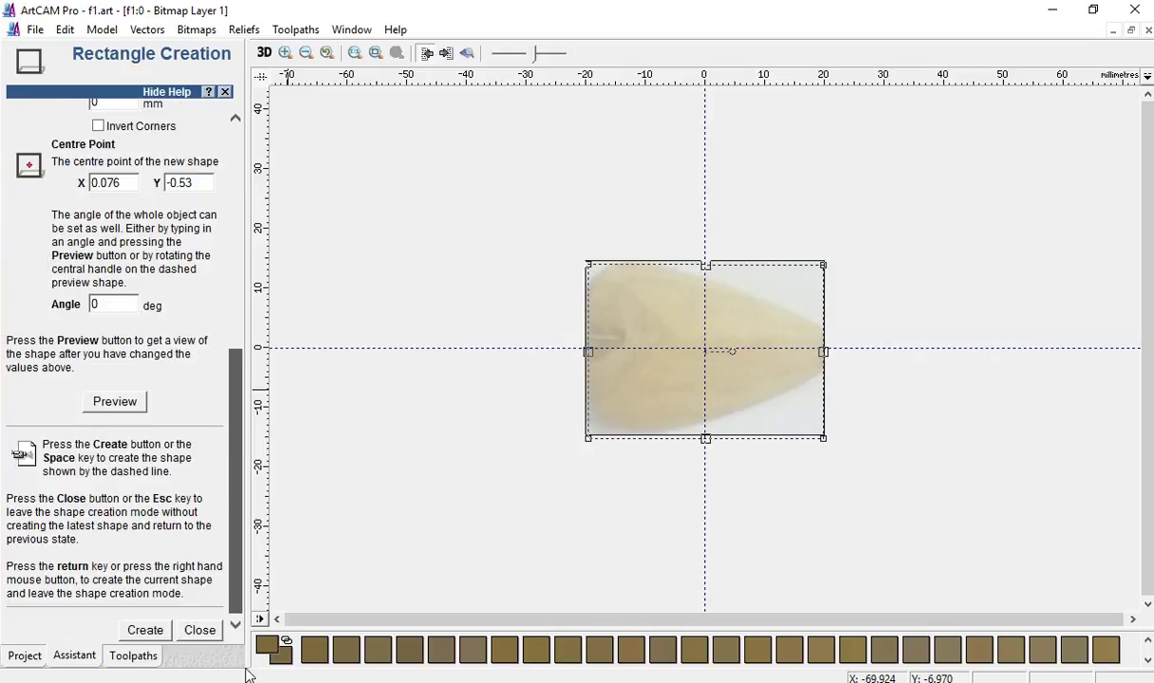
click(141, 631)
click(199, 632)
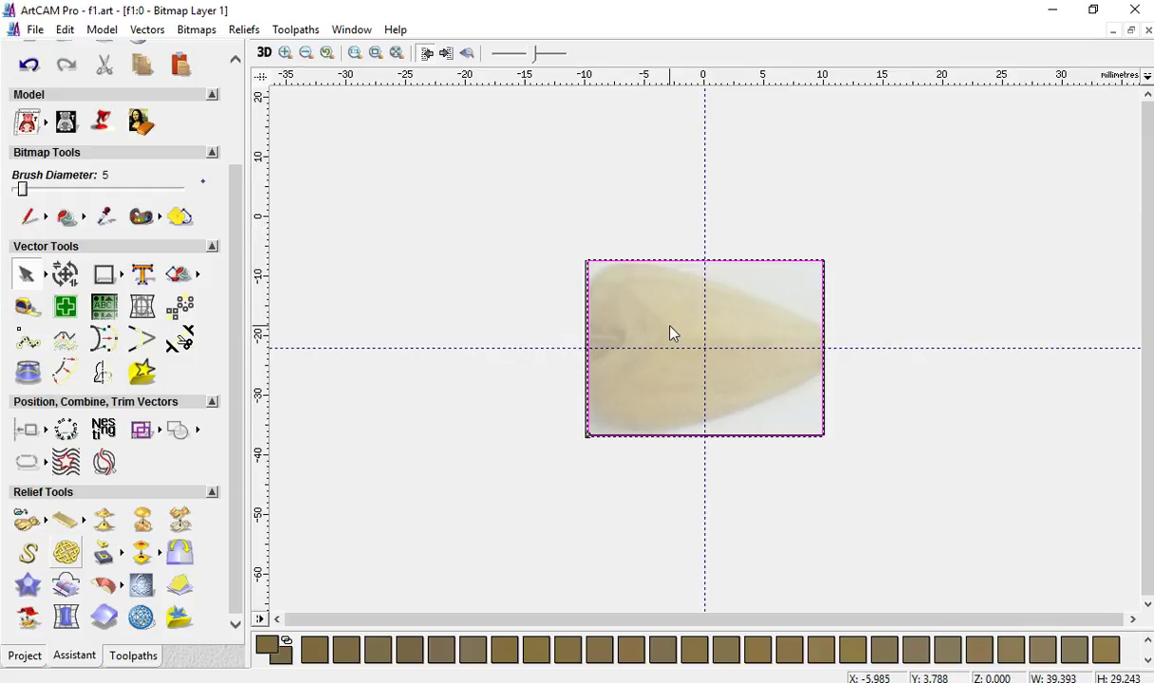
- Switch the rectangle into node editing, return to normal vector selection, and deselect it
scroll(593, 353, up, 1)
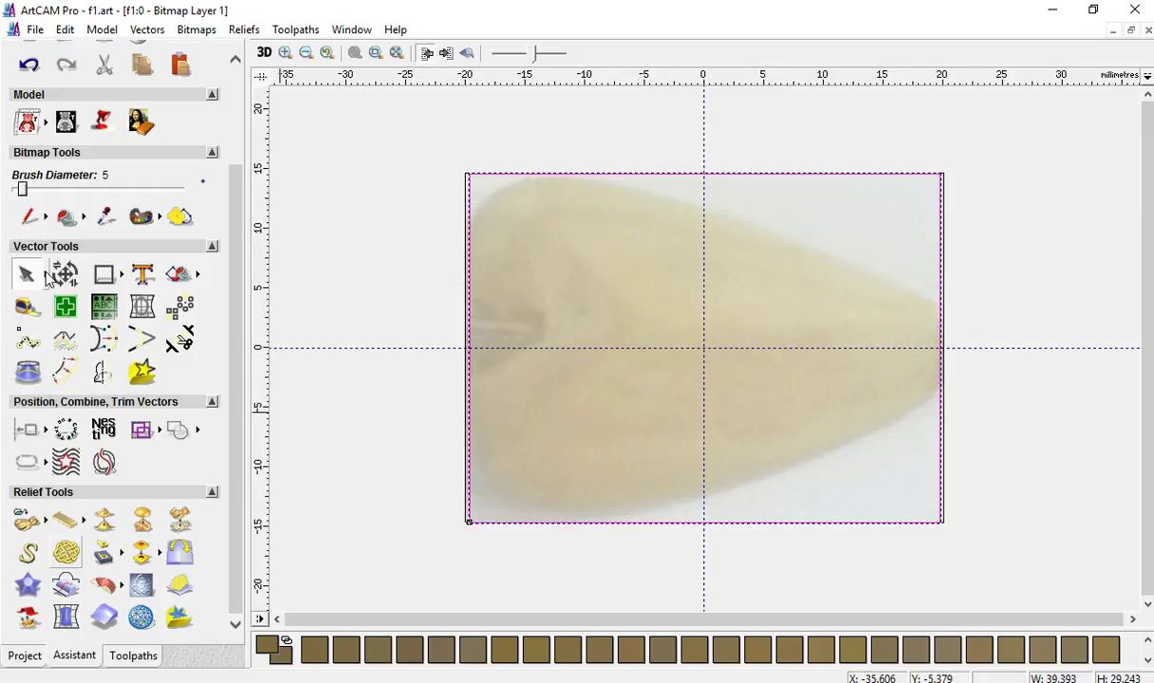
mouse_move(47, 276)
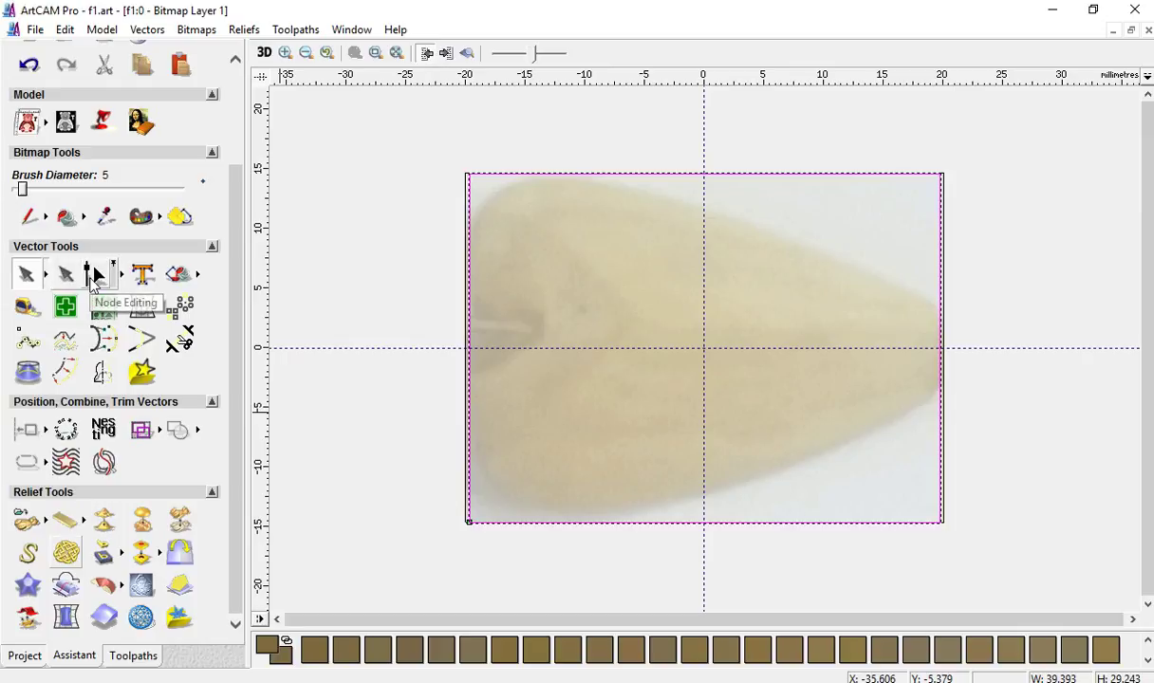
click(93, 277)
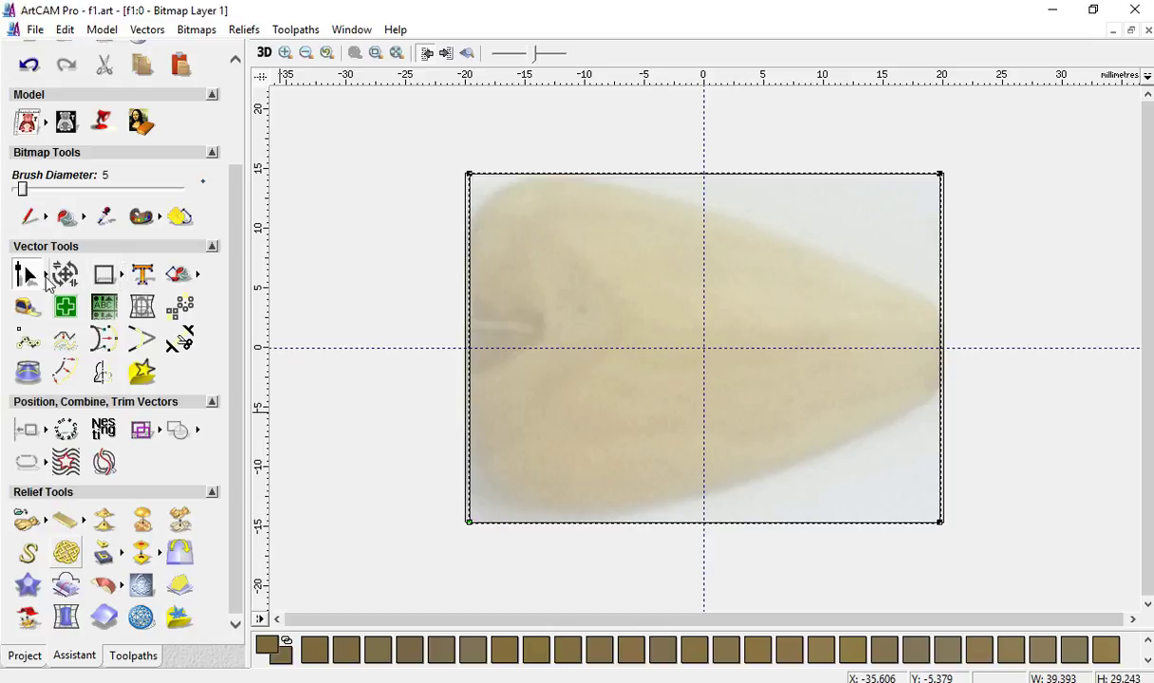
click(26, 274)
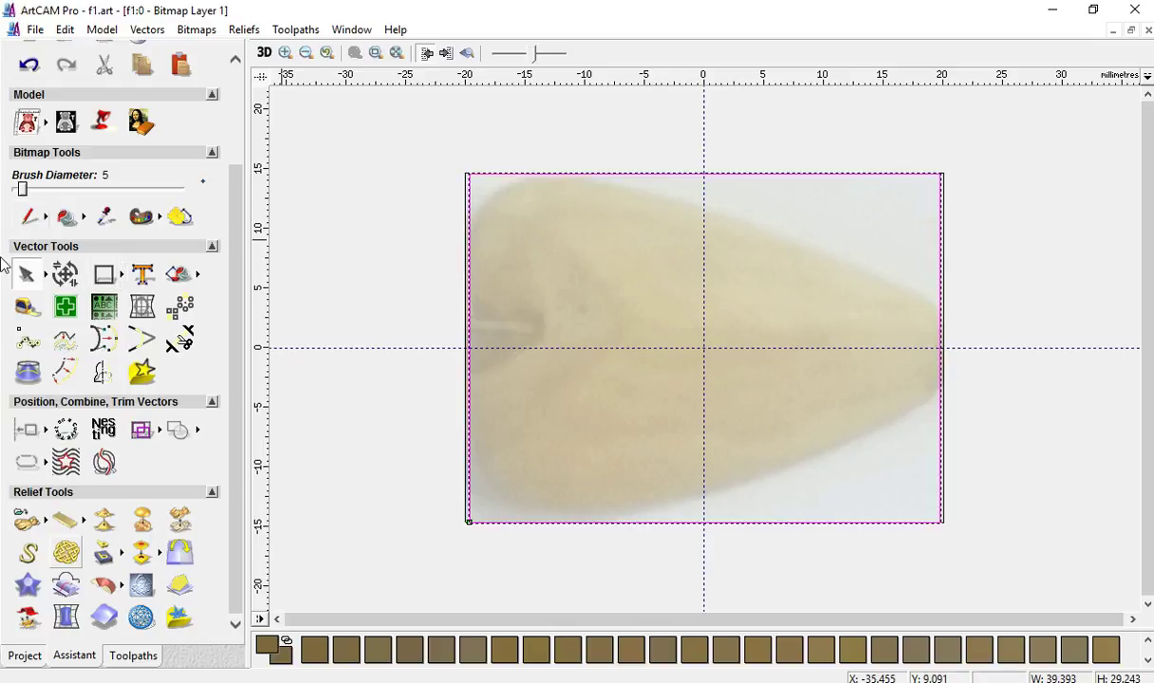
click(44, 275)
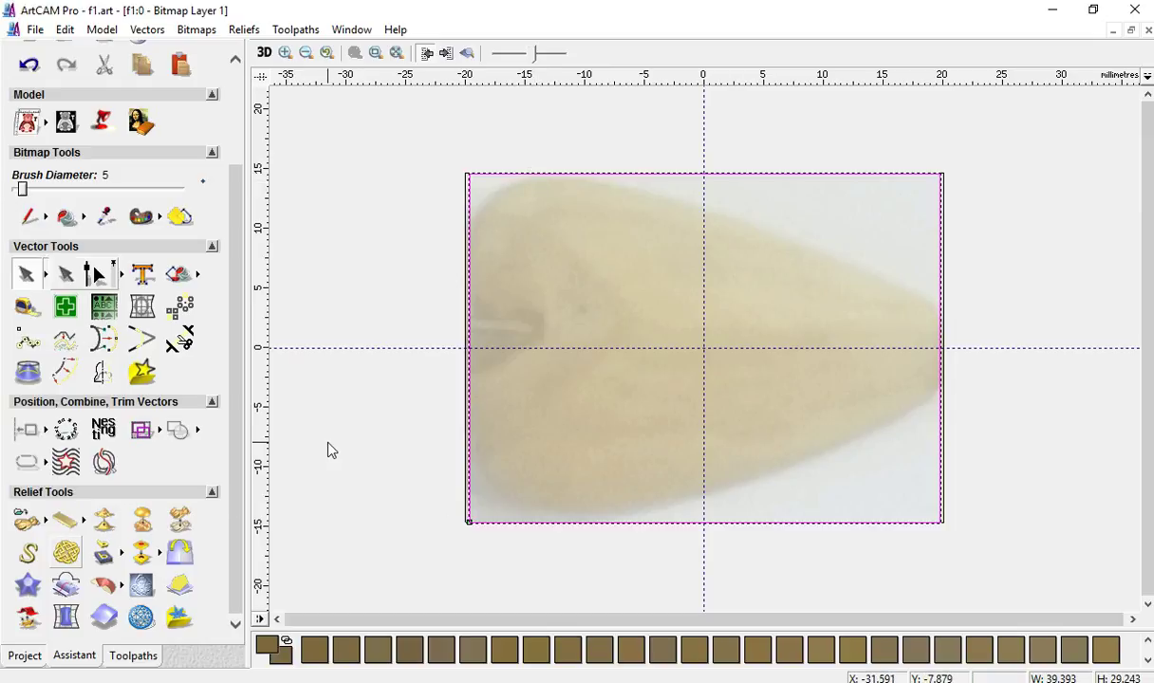
click(571, 304)
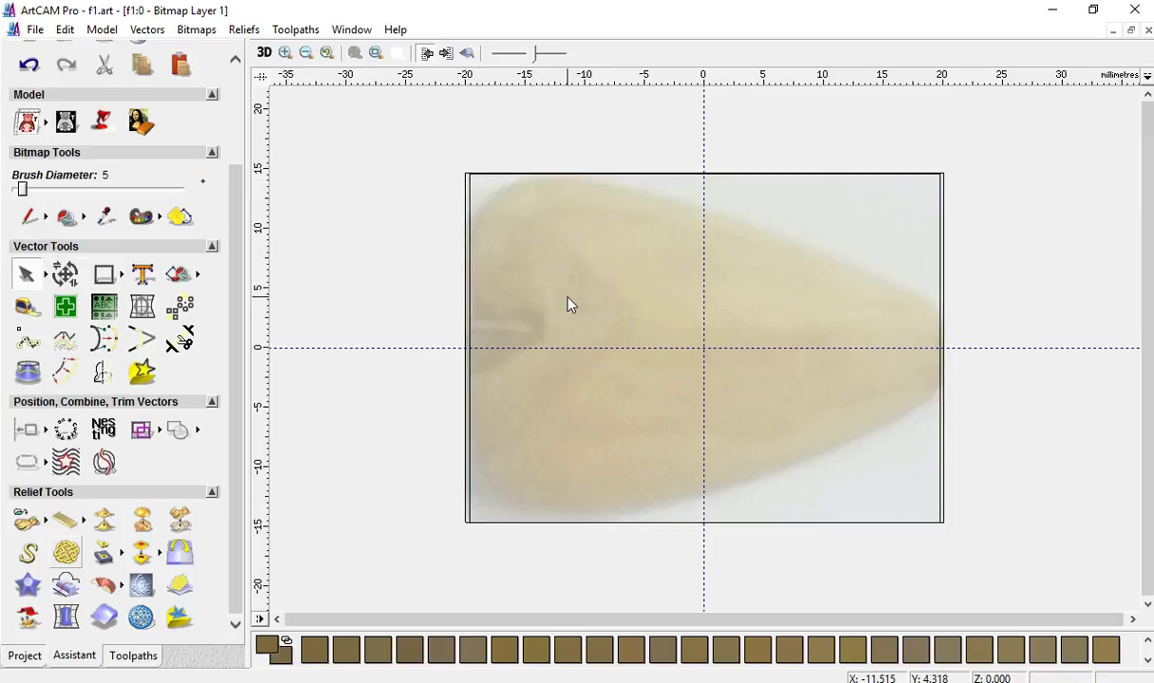
- Select the rectangle in node editing mode and review the commands offered for its upper span
click(472, 225)
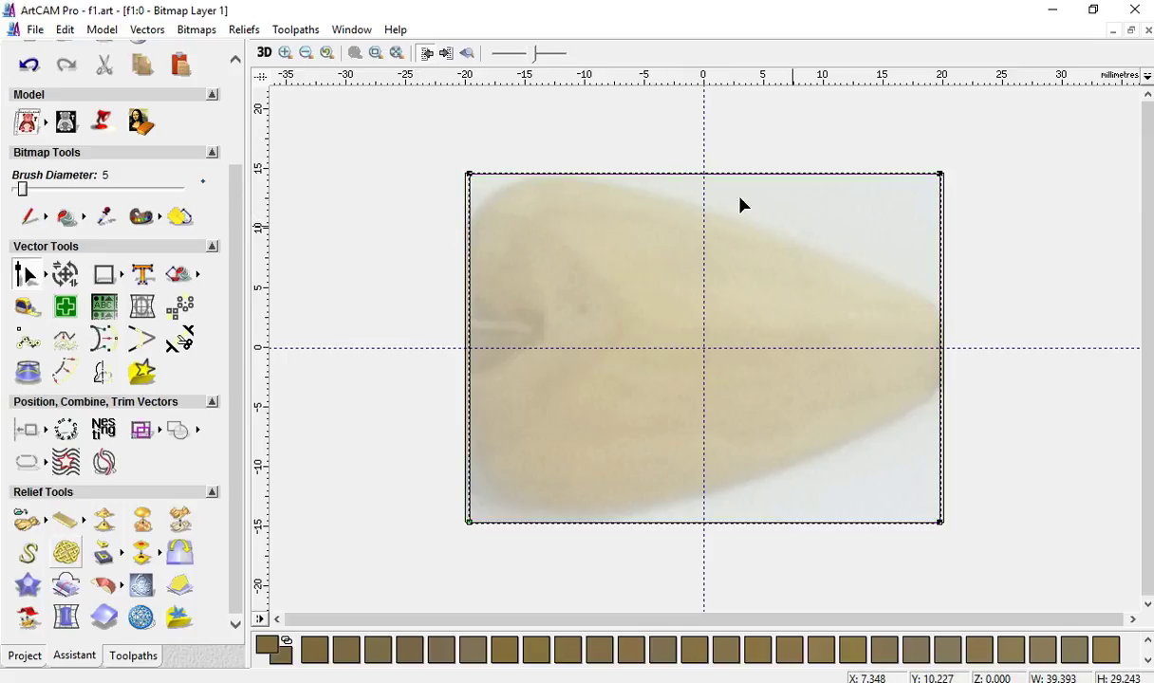
right_click(649, 181)
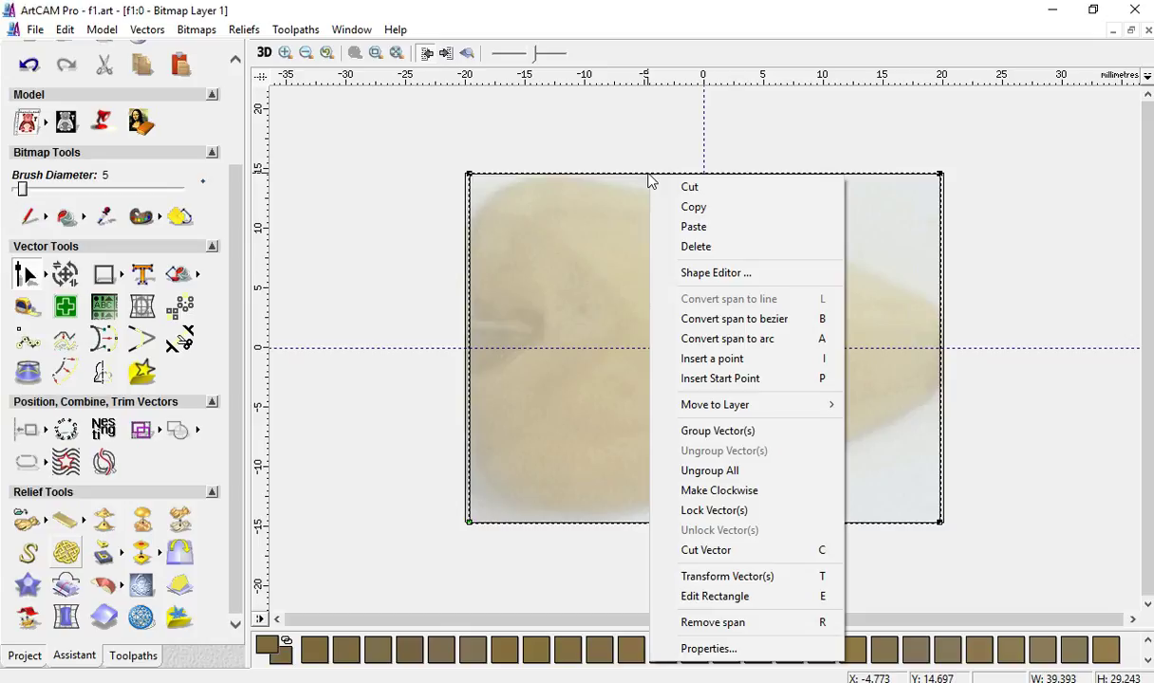
click(534, 291)
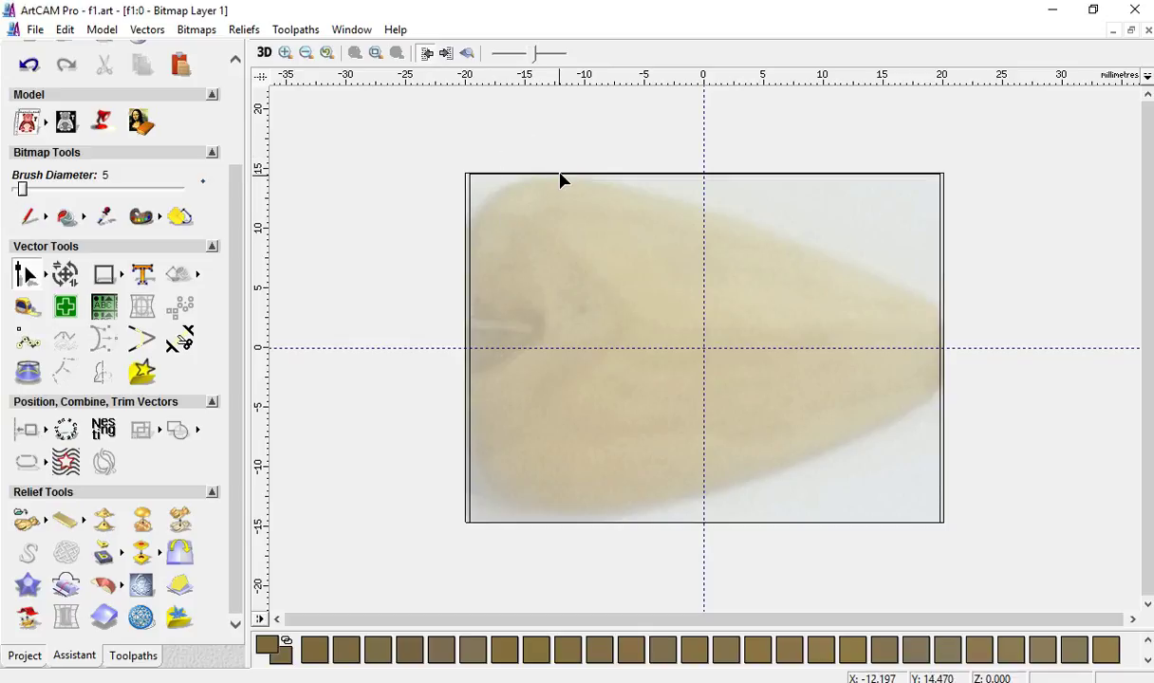
- Fillet the rectangle's upper-left corner with a 5 mm radius
click(141, 342)
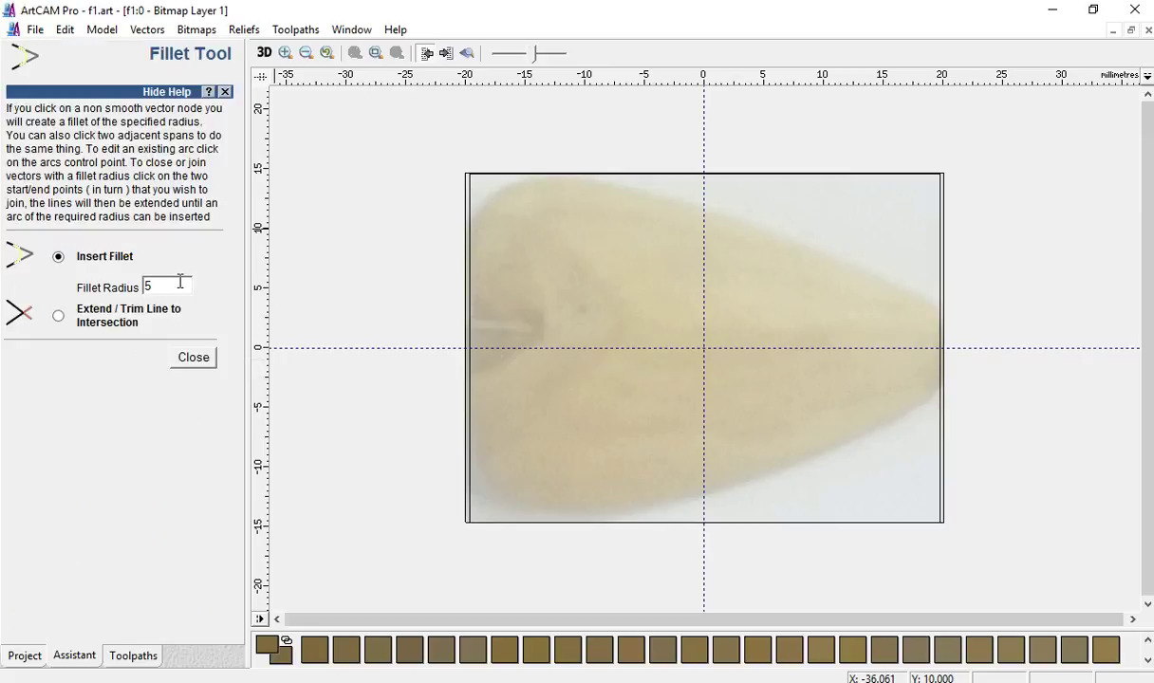
click(470, 240)
click(537, 176)
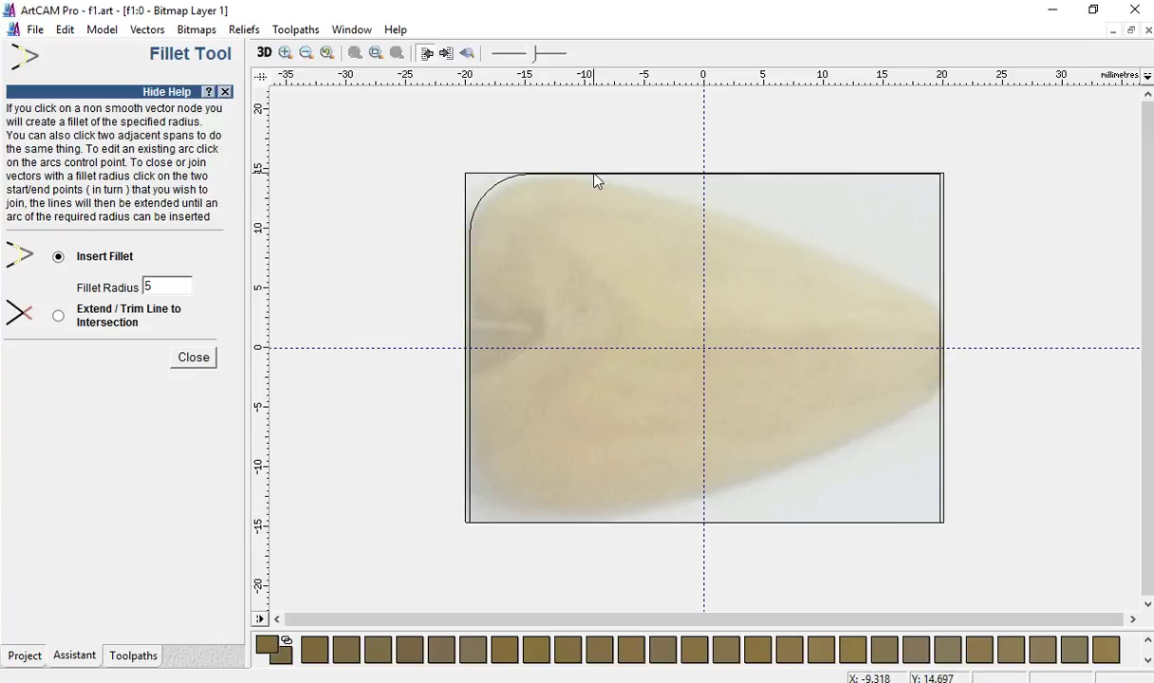
click(201, 358)
- In node editing, insert a point on the rectangle's right span at the image's upper tip edge and delete the upper-right corner point
click(500, 194)
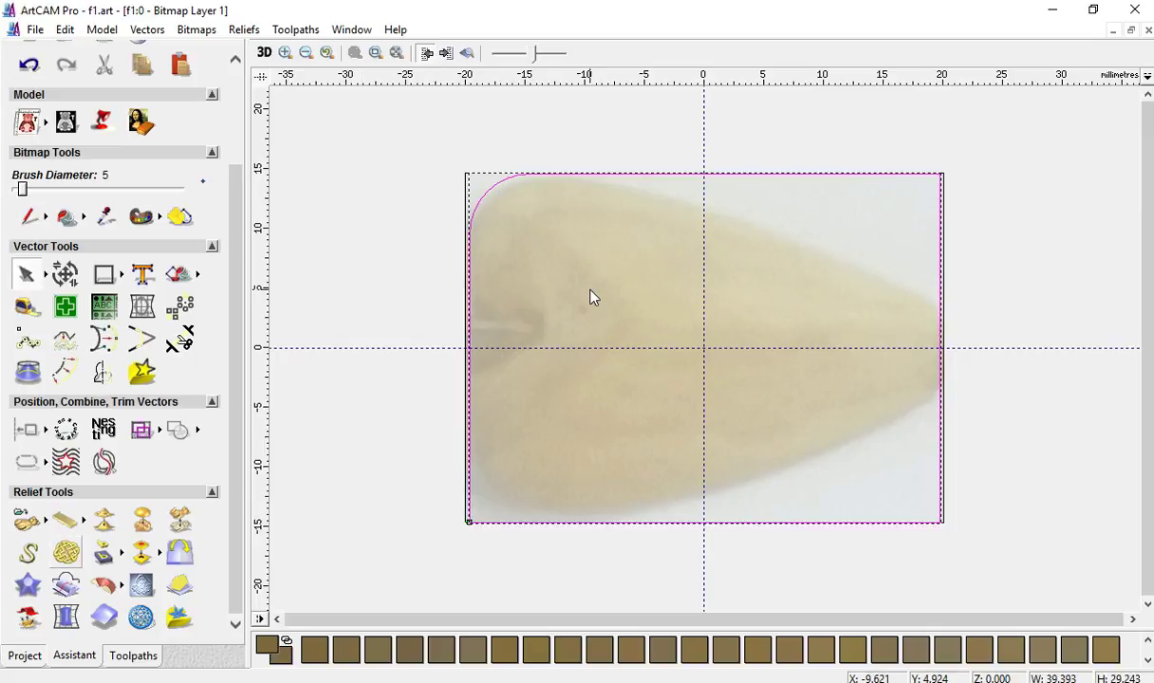
key(n)
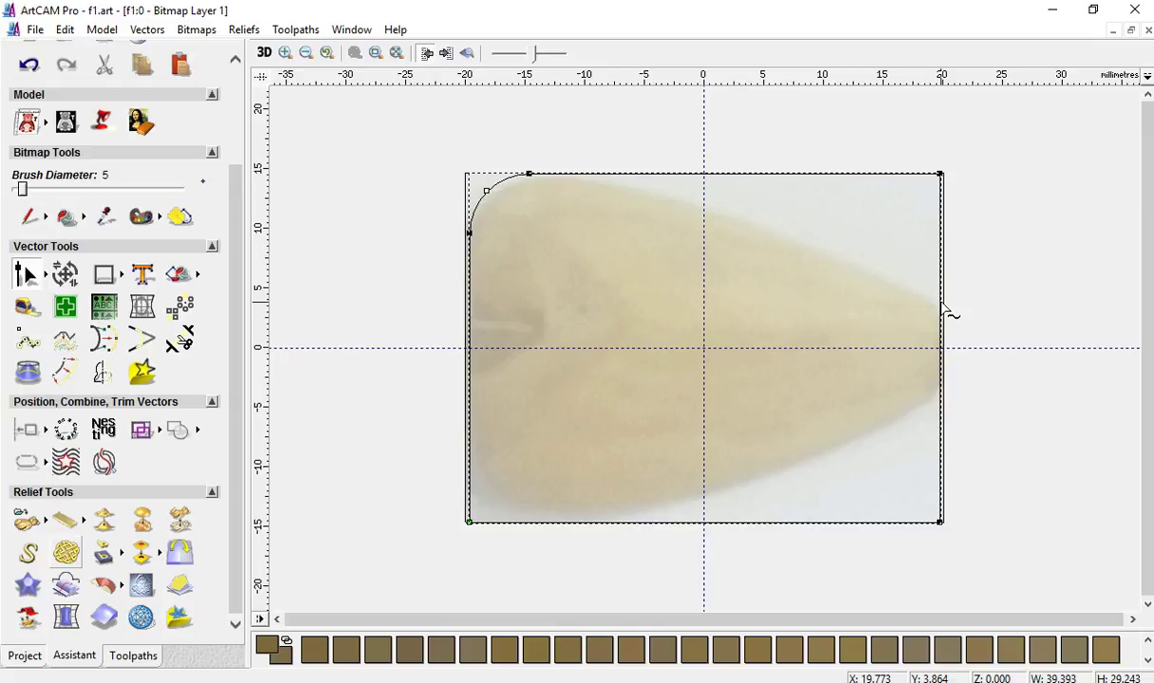
right_click(943, 306)
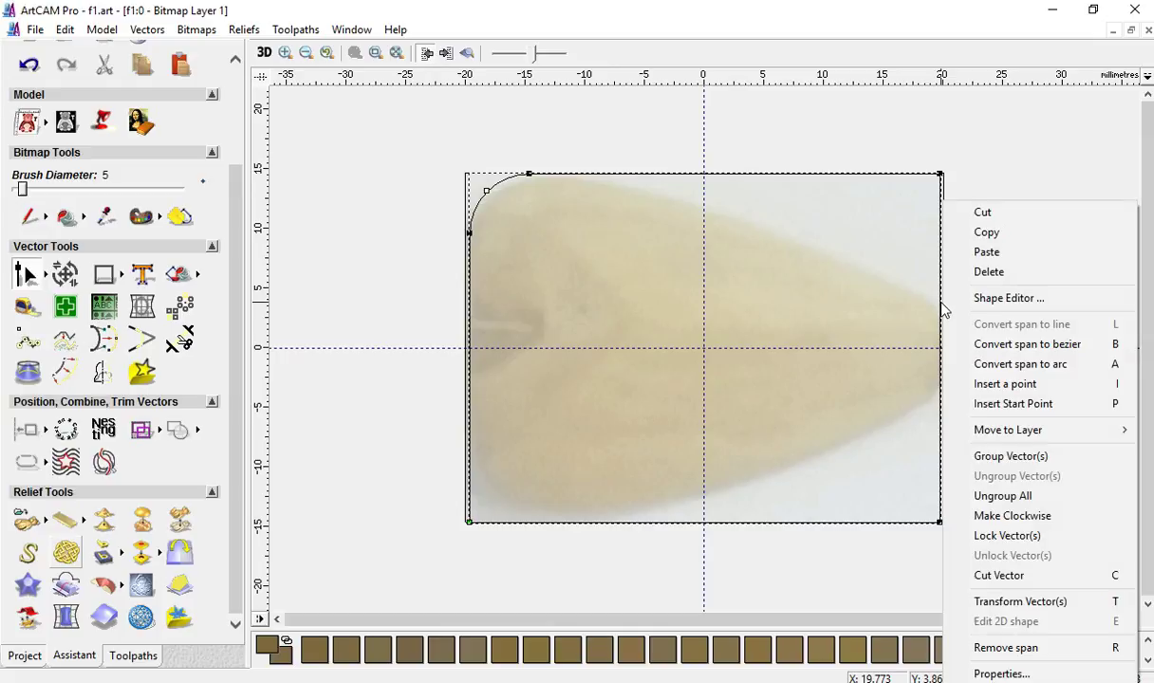
click(1041, 394)
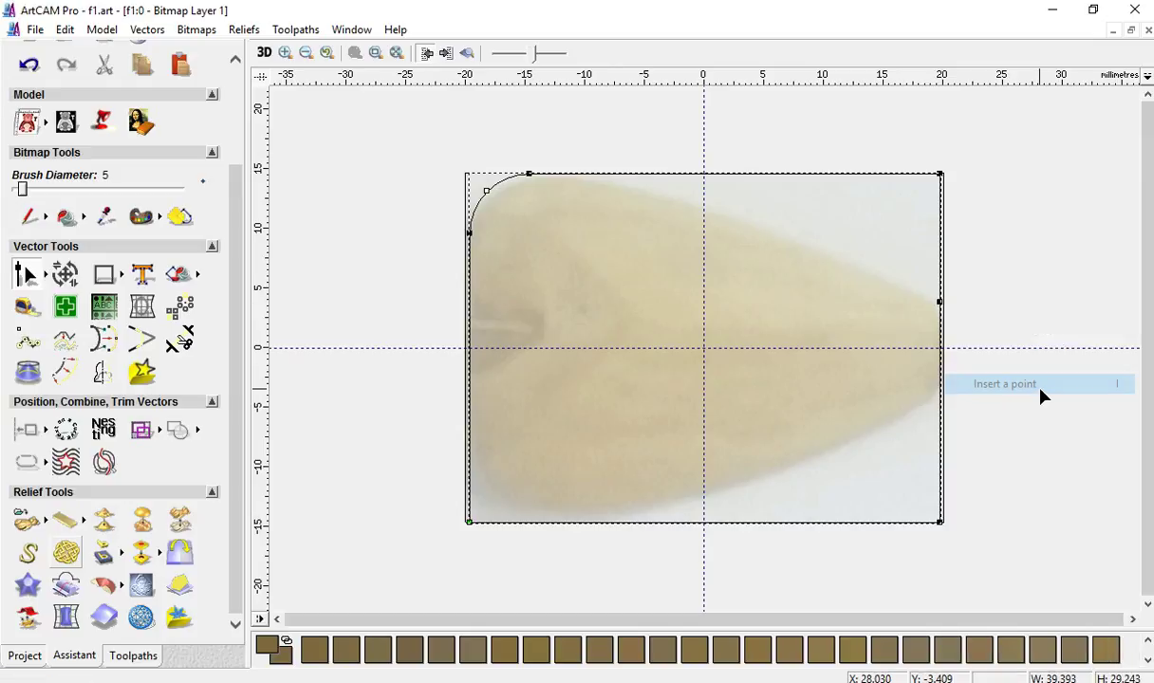
drag(913, 145, 951, 181)
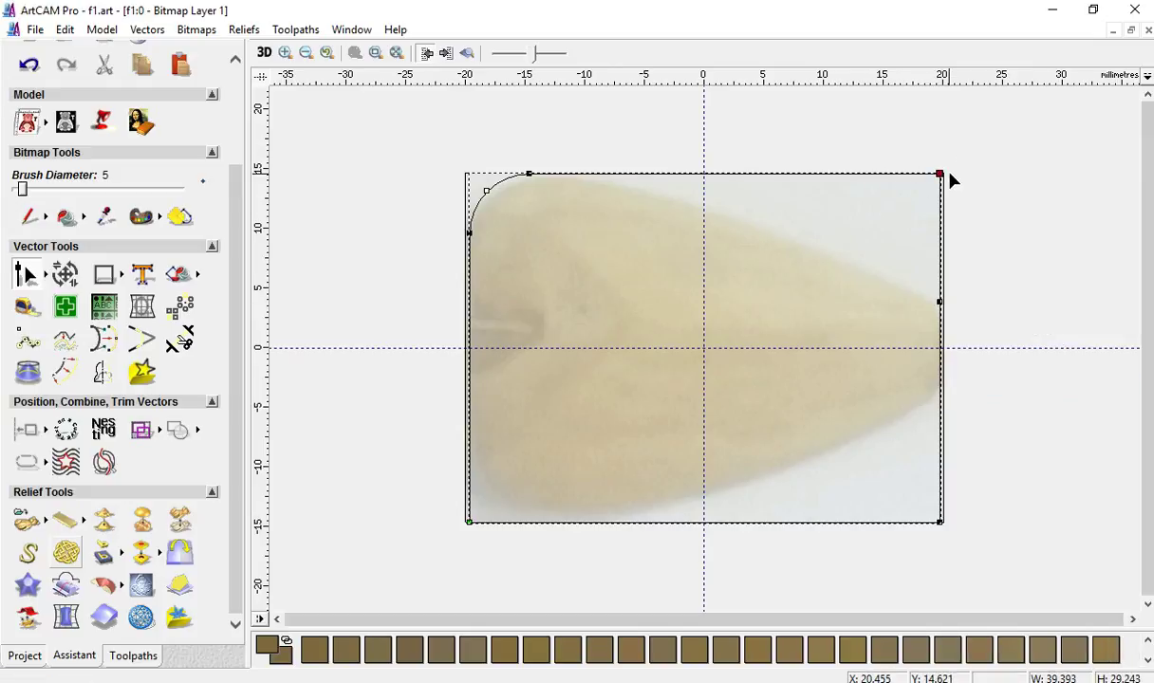
right_click(941, 179)
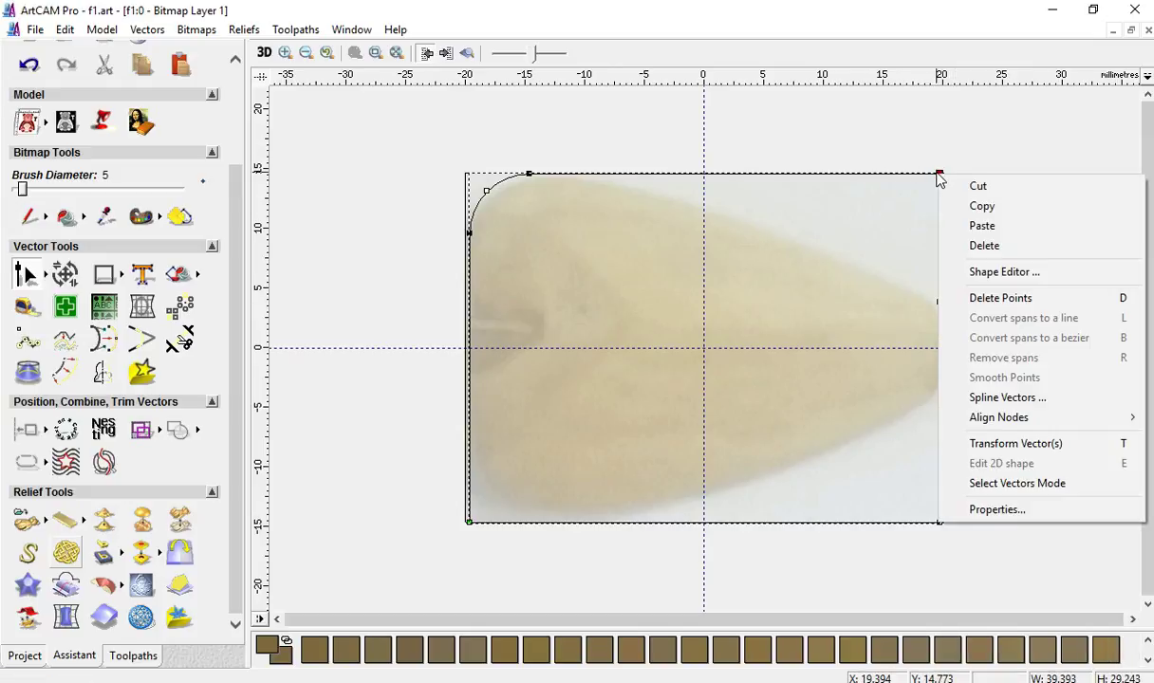
click(1000, 299)
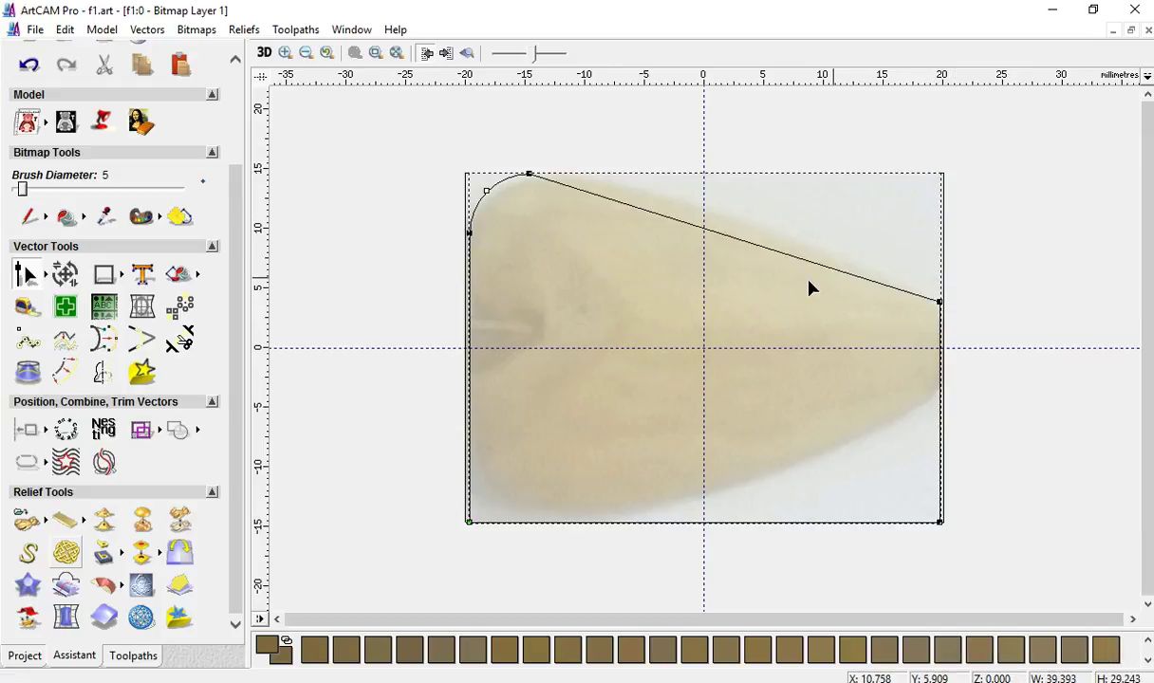
- Convert the slanted upper span to a bezier and pull its control points outward to follow the image's curved upper edge
right_click(728, 245)
click(784, 344)
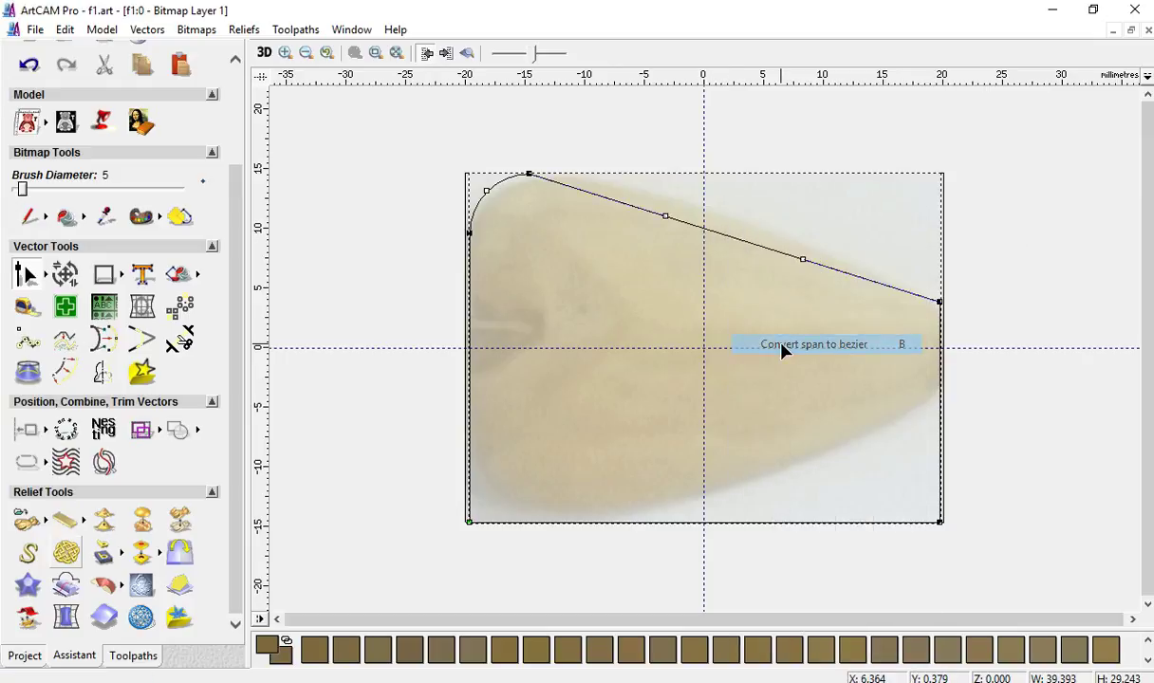
drag(652, 189, 852, 316)
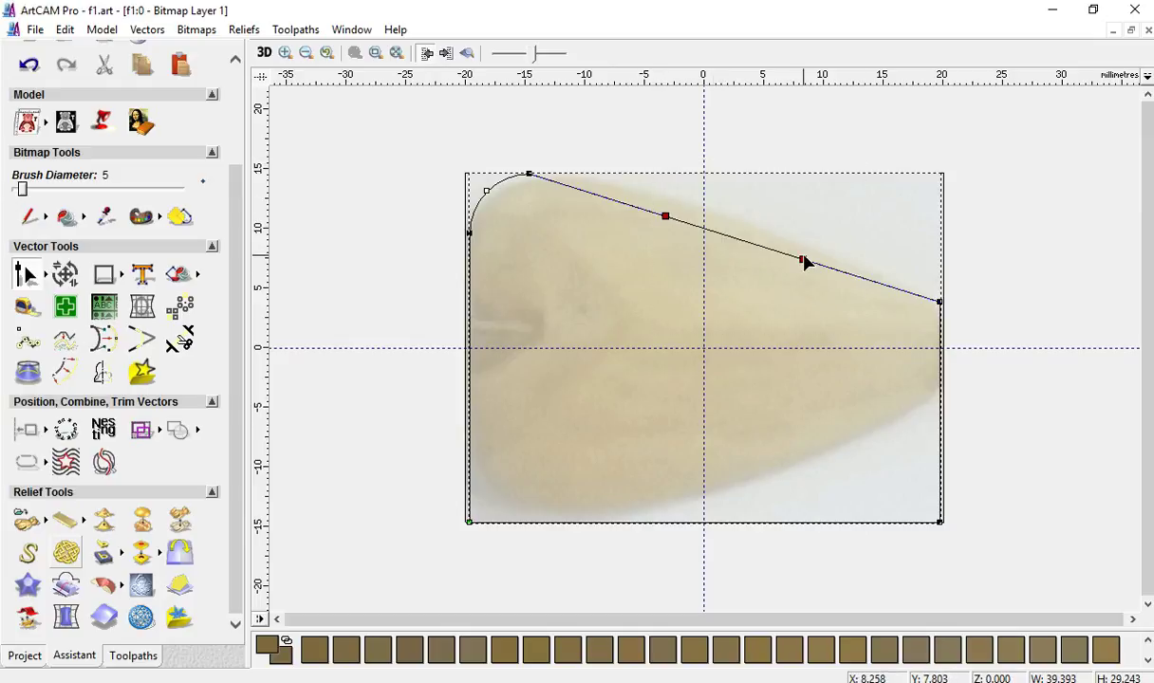
drag(804, 258, 792, 234)
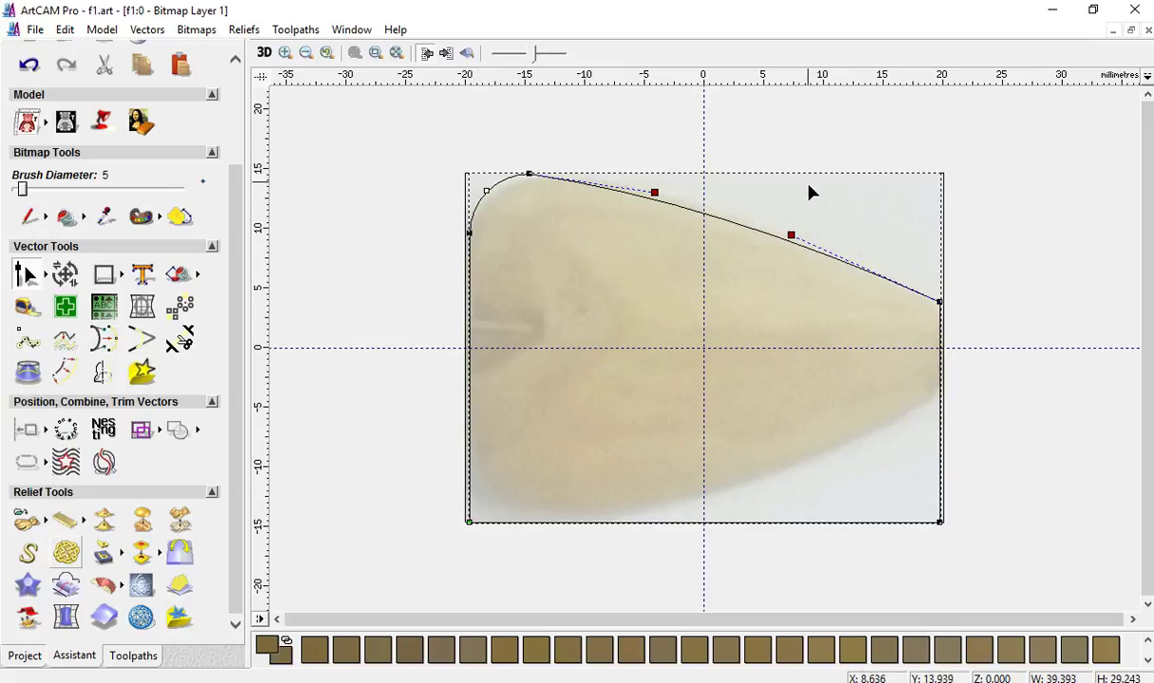
click(814, 214)
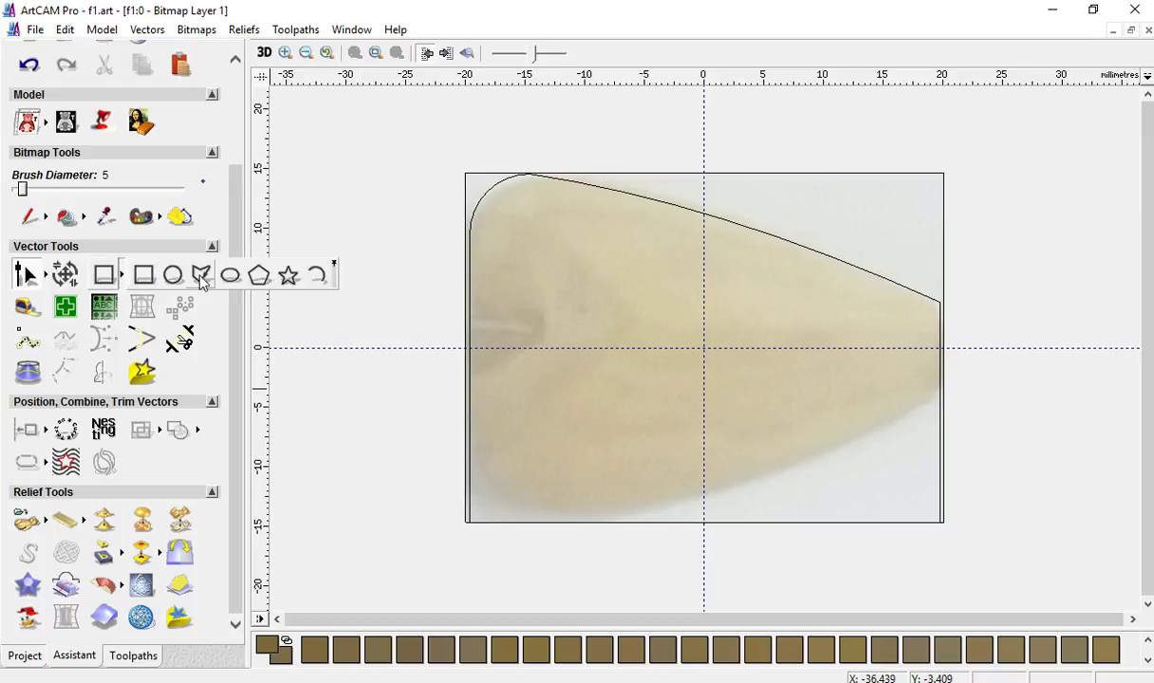
- Draw a straight polyline about 58.8 mm long along the horizontal guide, extending past both sides of the outline
click(181, 274)
click(352, 347)
click(1049, 348)
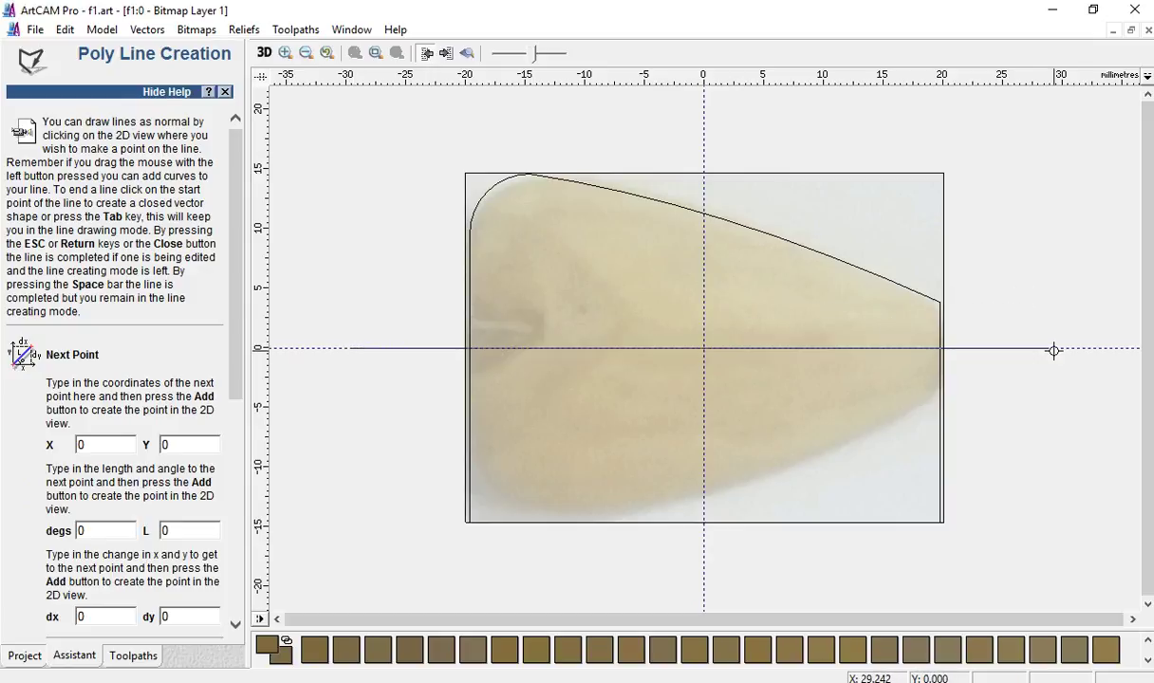
key(Escape)
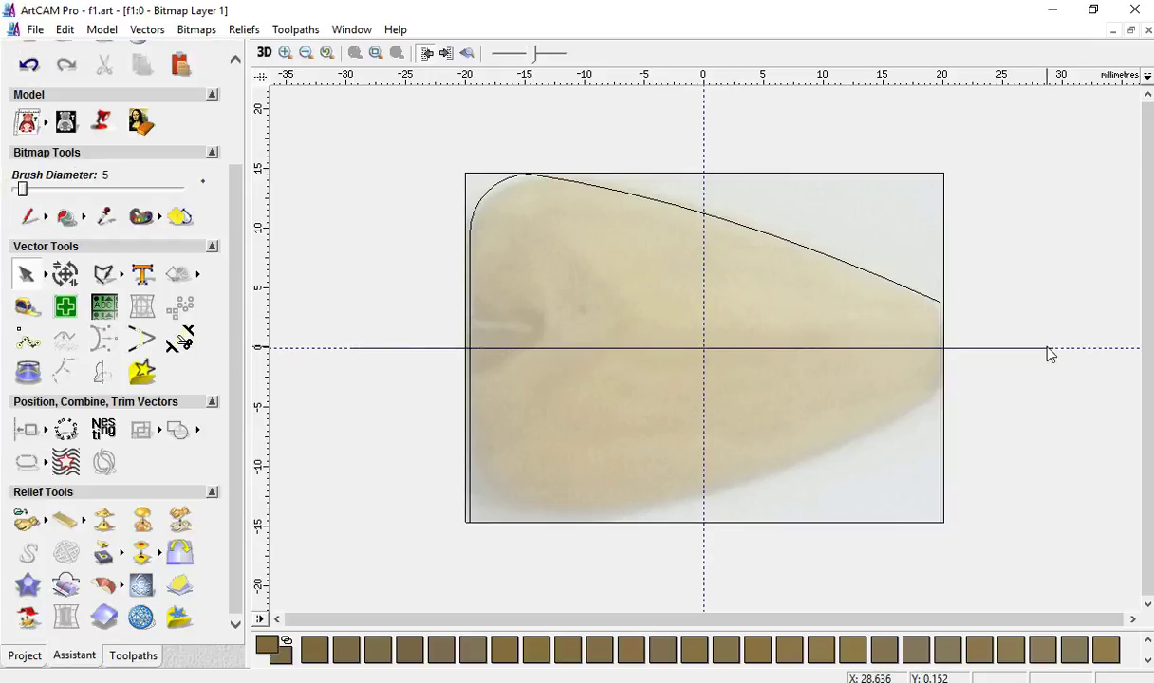
- Trim away the part of the outline below the horizontal centre line
click(1047, 348)
click(1047, 347)
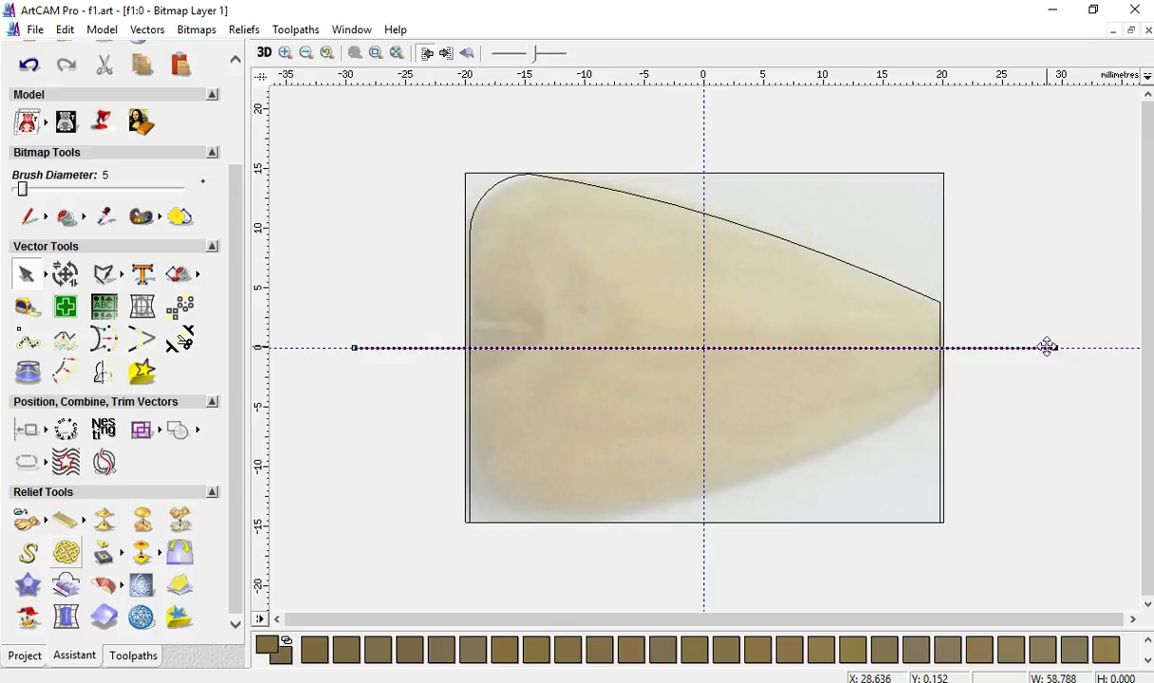
click(179, 334)
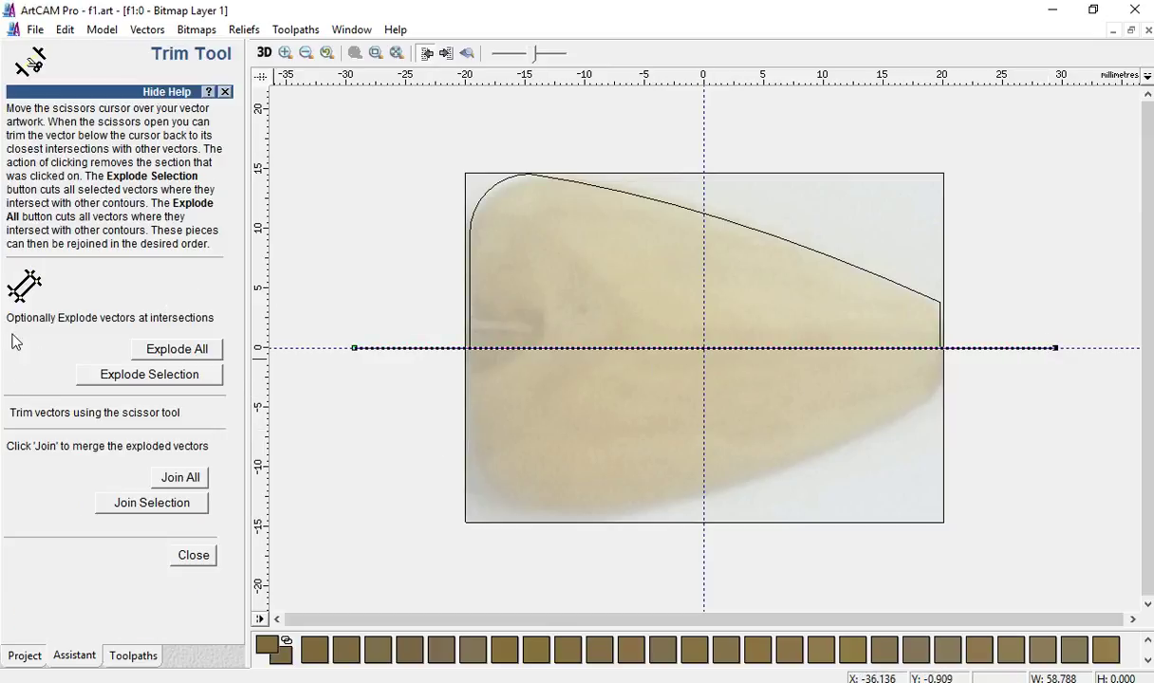
click(187, 554)
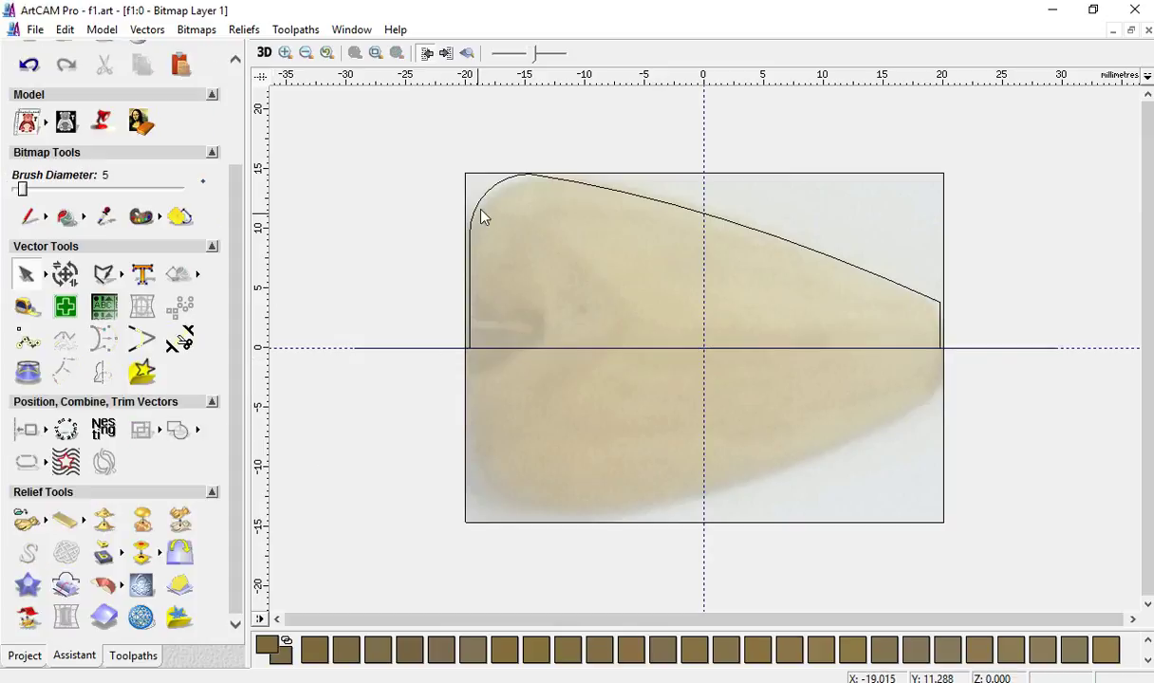
- Mirror a copy of the upper half outline vertically about its bottom edge, and delete the horizontal construction line
click(485, 196)
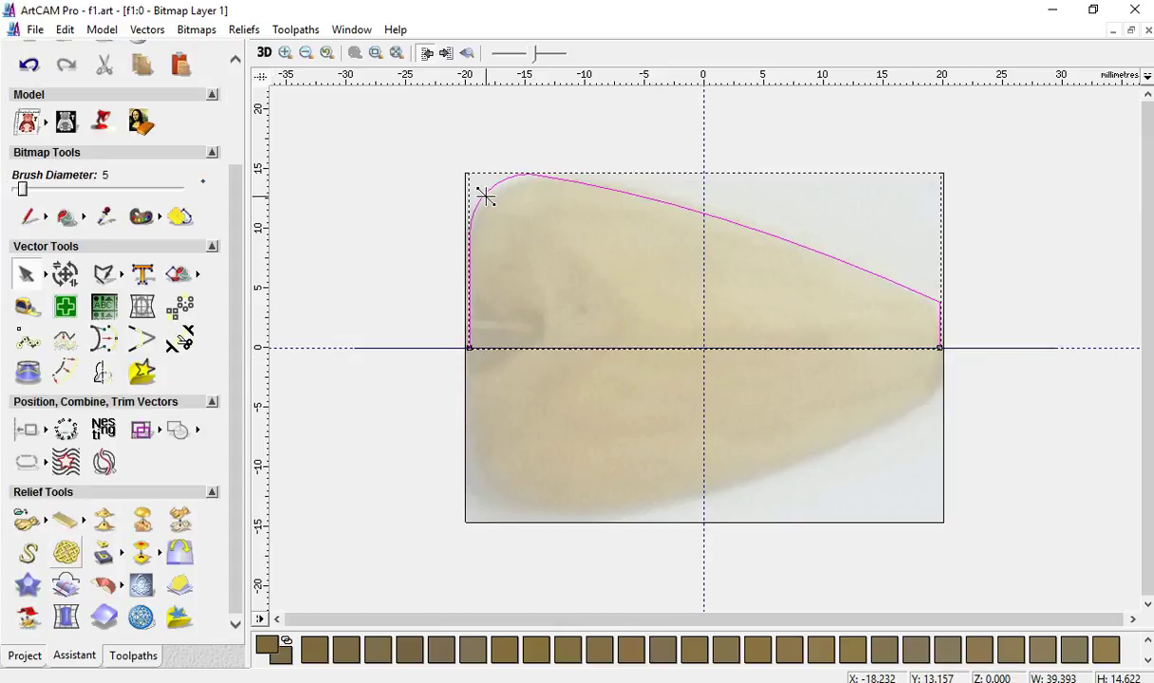
click(103, 373)
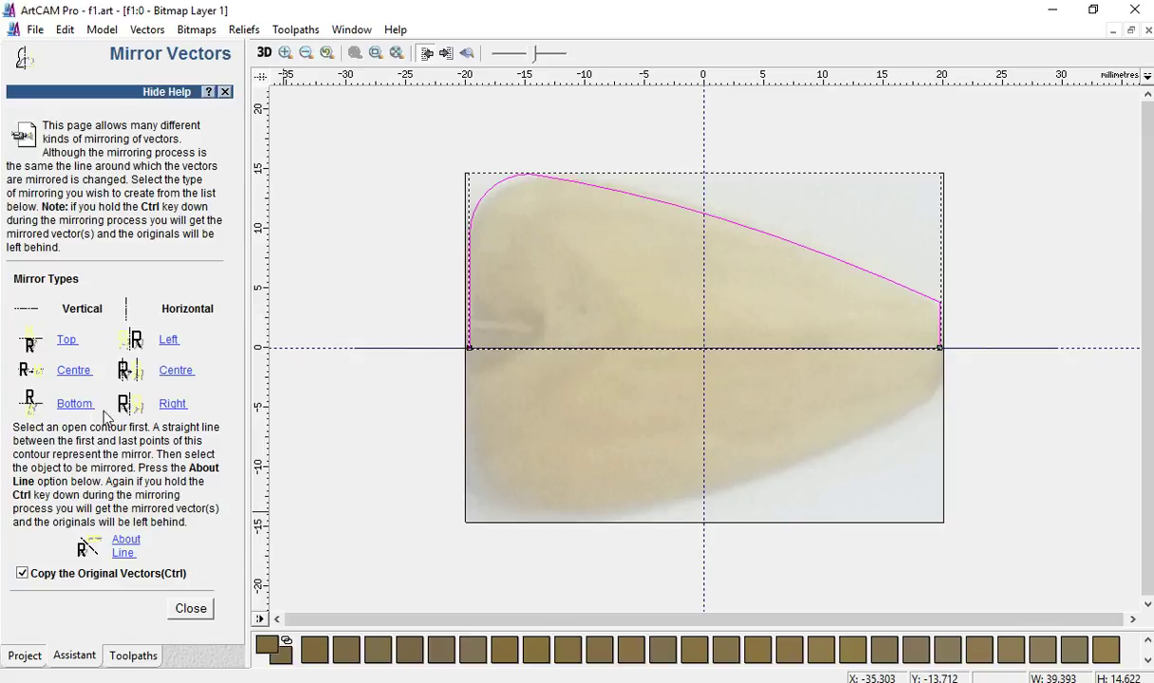
click(76, 403)
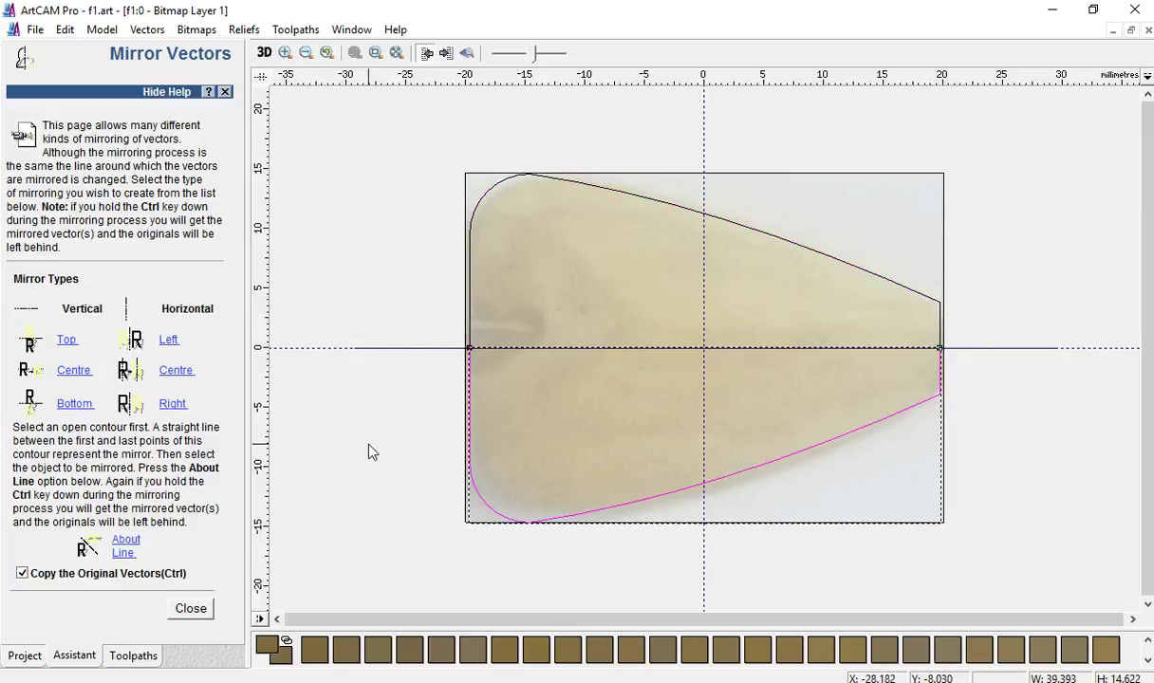
click(189, 609)
click(392, 348)
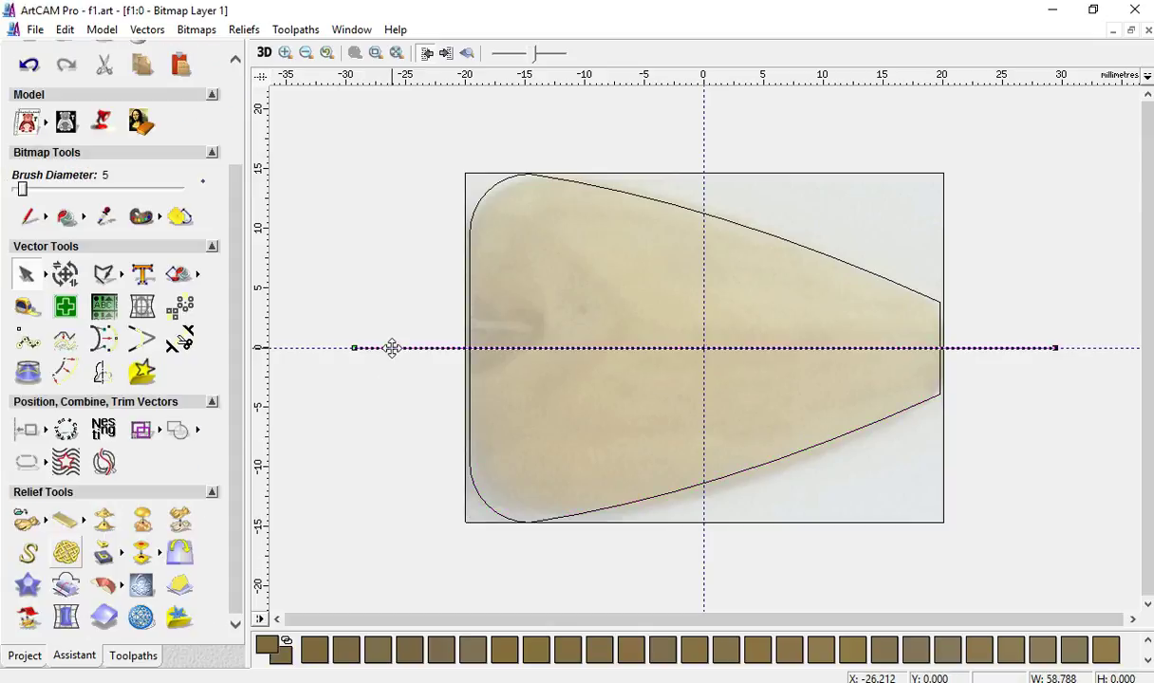
key(Delete)
- Select the upper and lower half outlines and join them at their coincident end points with a tolerance of 0.01
drag(391, 120, 980, 577)
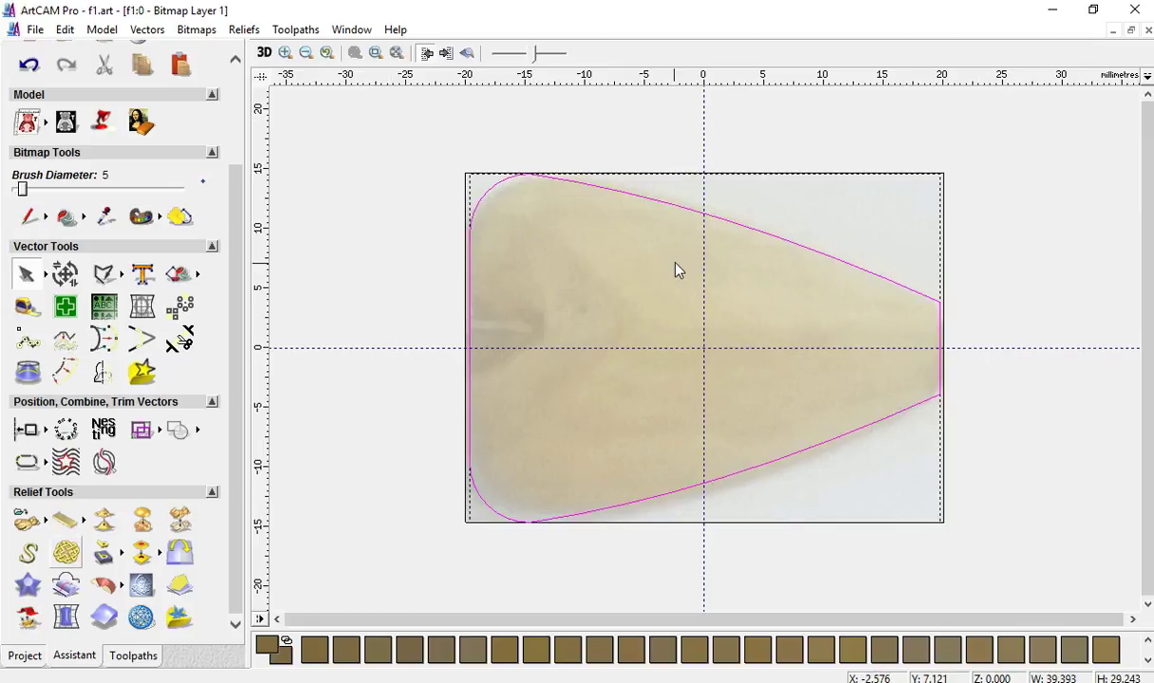
click(373, 327)
click(595, 187)
click(503, 519)
drag(368, 118, 971, 566)
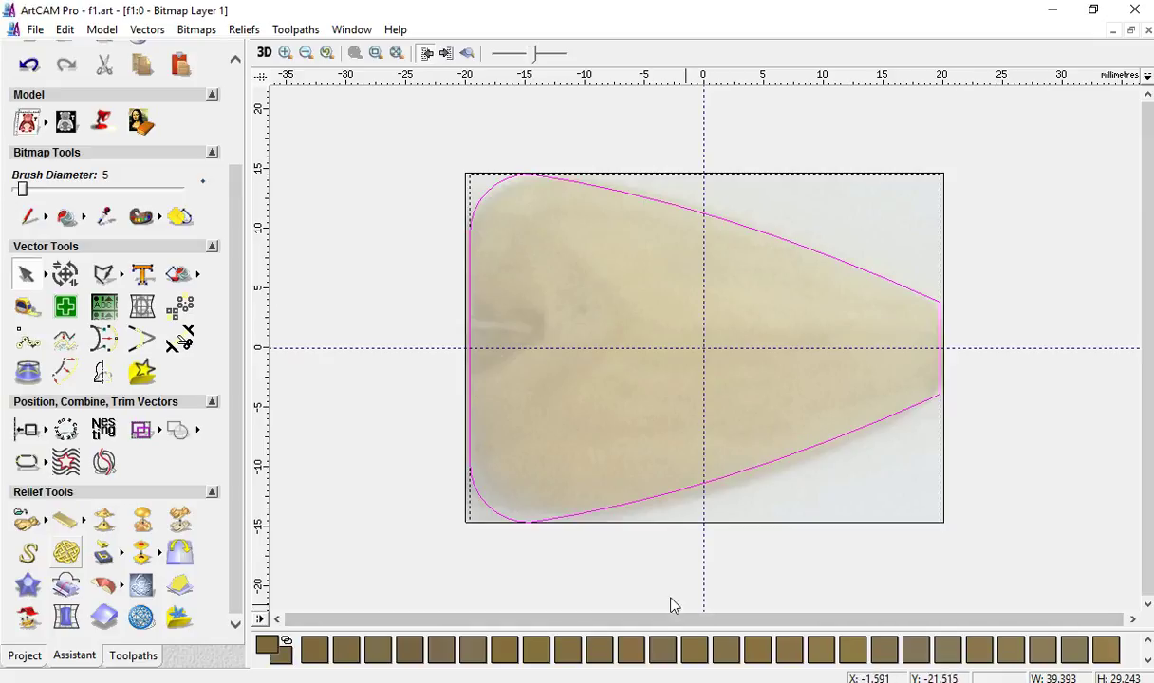
click(46, 463)
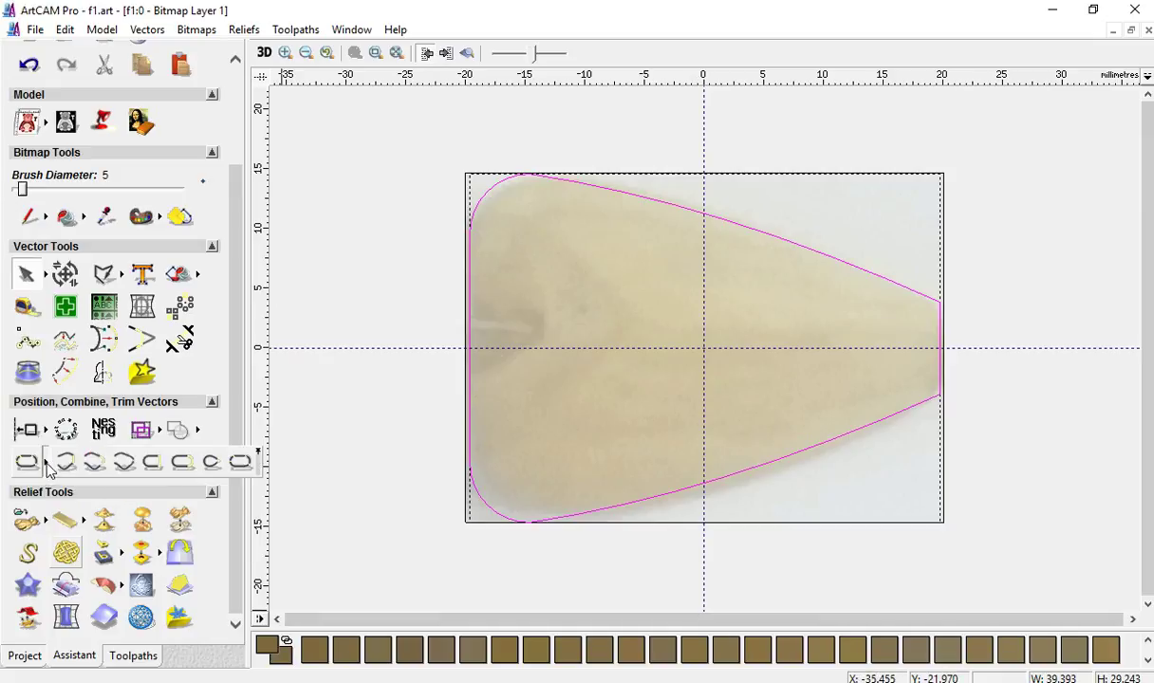
click(238, 463)
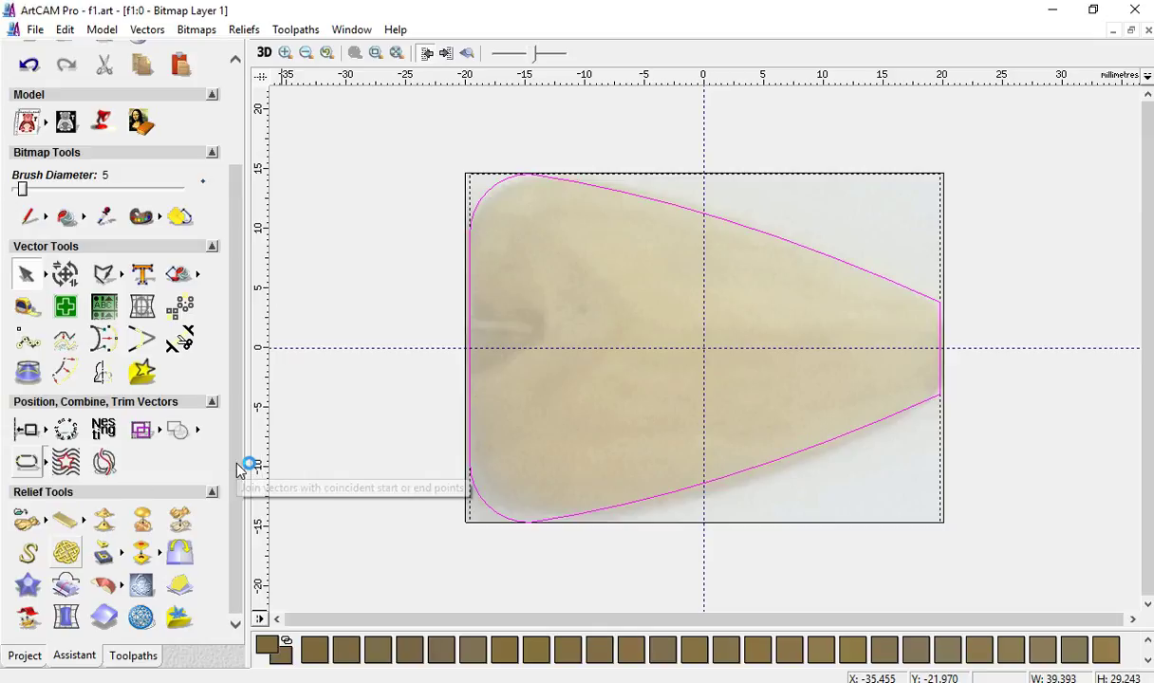
click(211, 418)
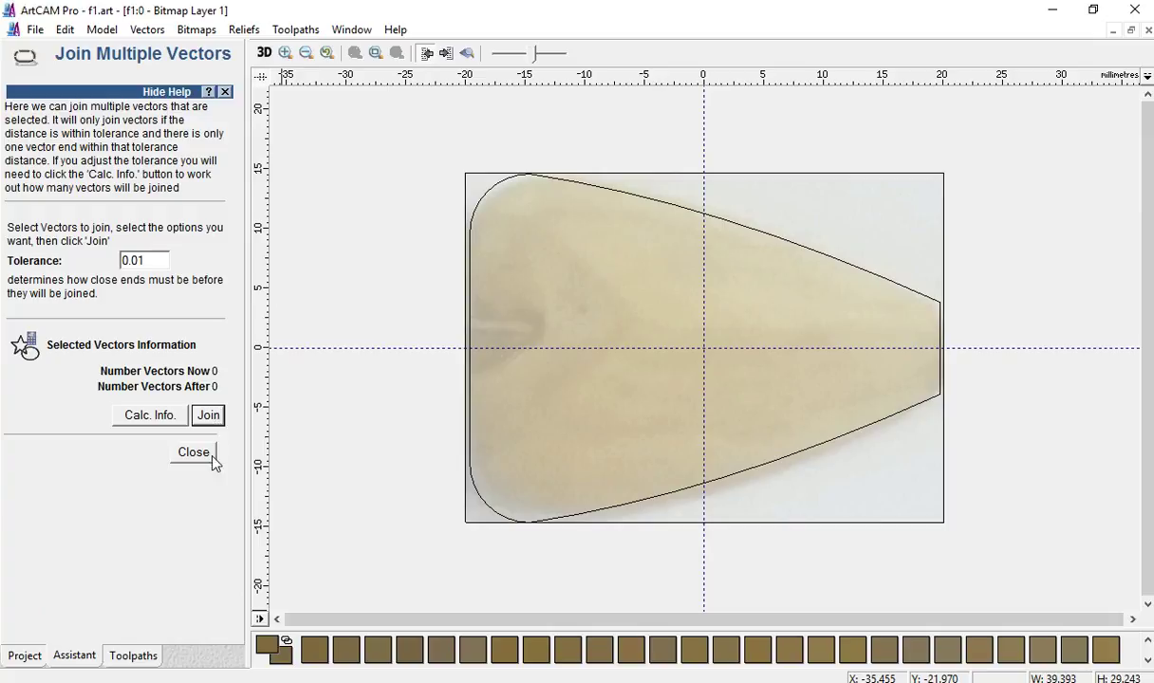
click(193, 453)
- Select the joined outline, examine how closely it follows the image's edges, and deselect it
click(505, 523)
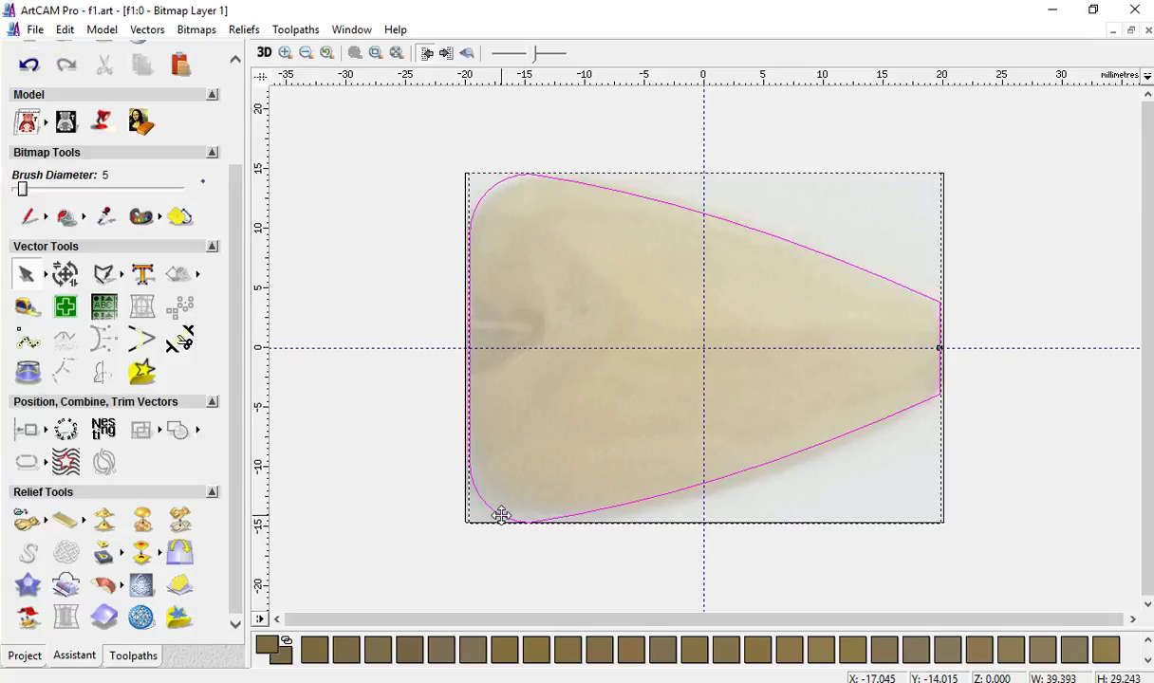
scroll(935, 381, up, 3)
scroll(982, 231, down, 5)
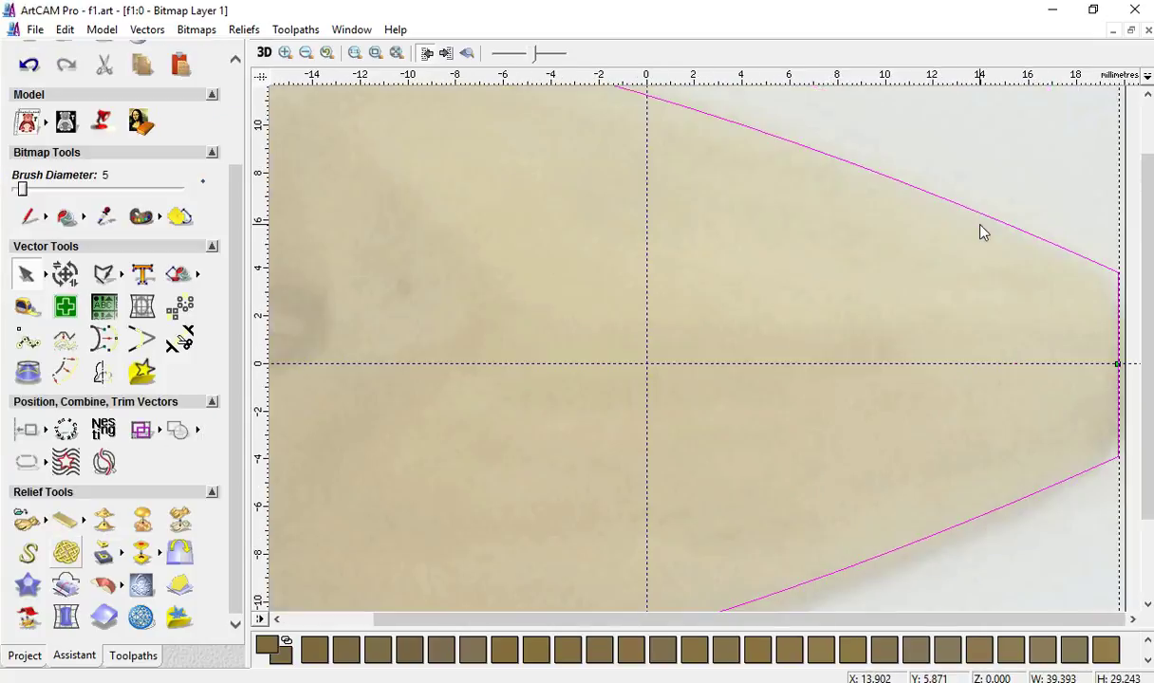
scroll(1131, 340, up, 4)
scroll(1051, 449, down, 4)
scroll(912, 427, down, 4)
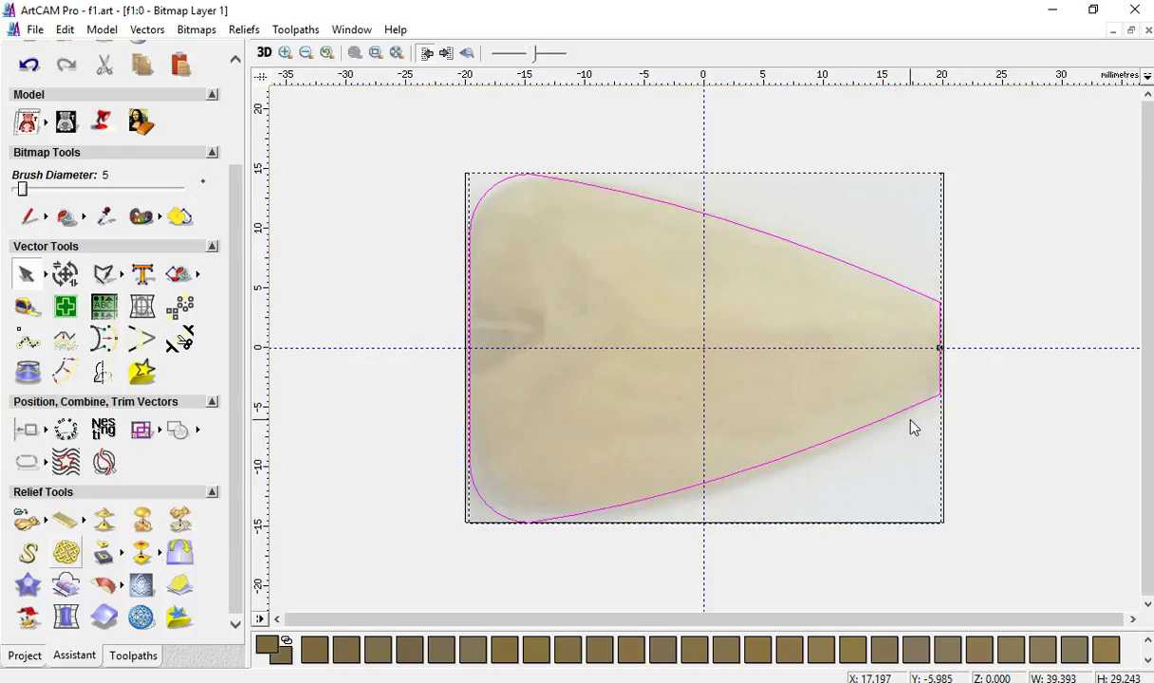
scroll(734, 375, up, 2)
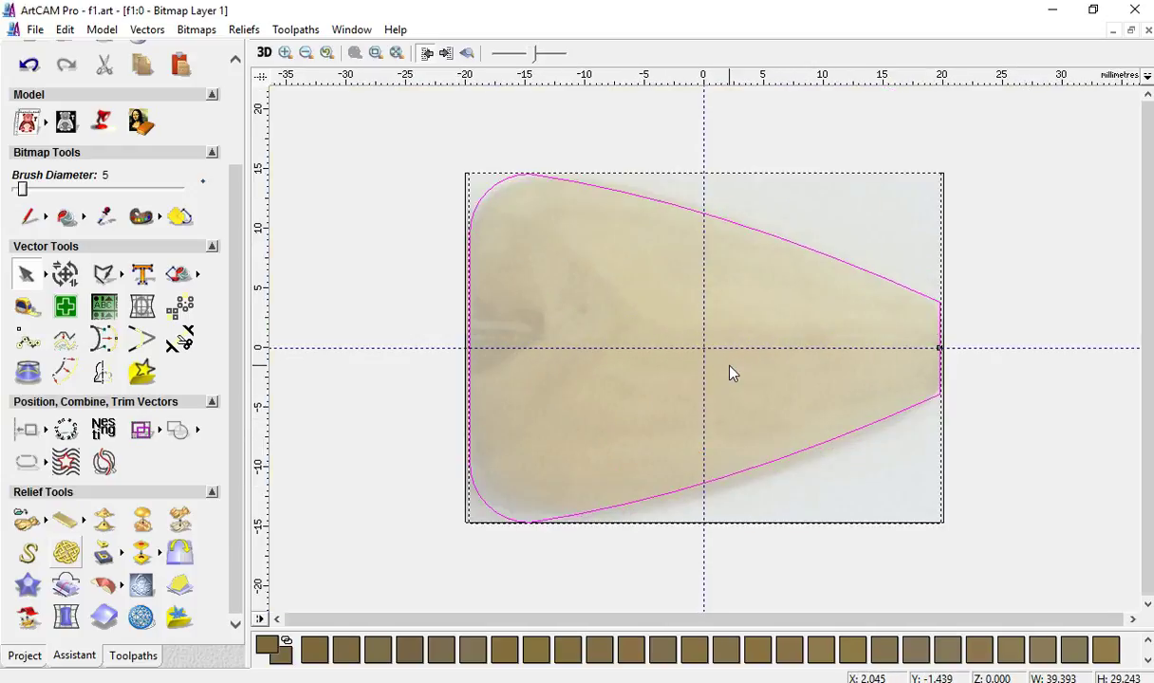
click(320, 304)
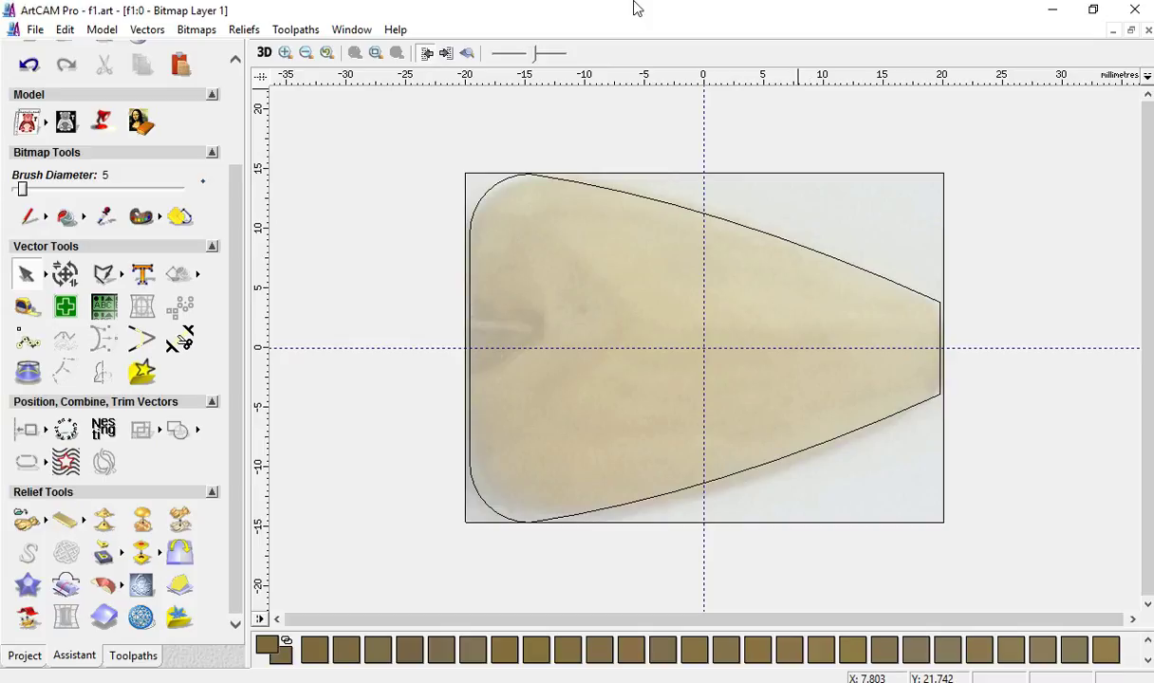
- Tile the 2D and 3D views vertically side by side and enlarge the relief in the 3D view
click(351, 30)
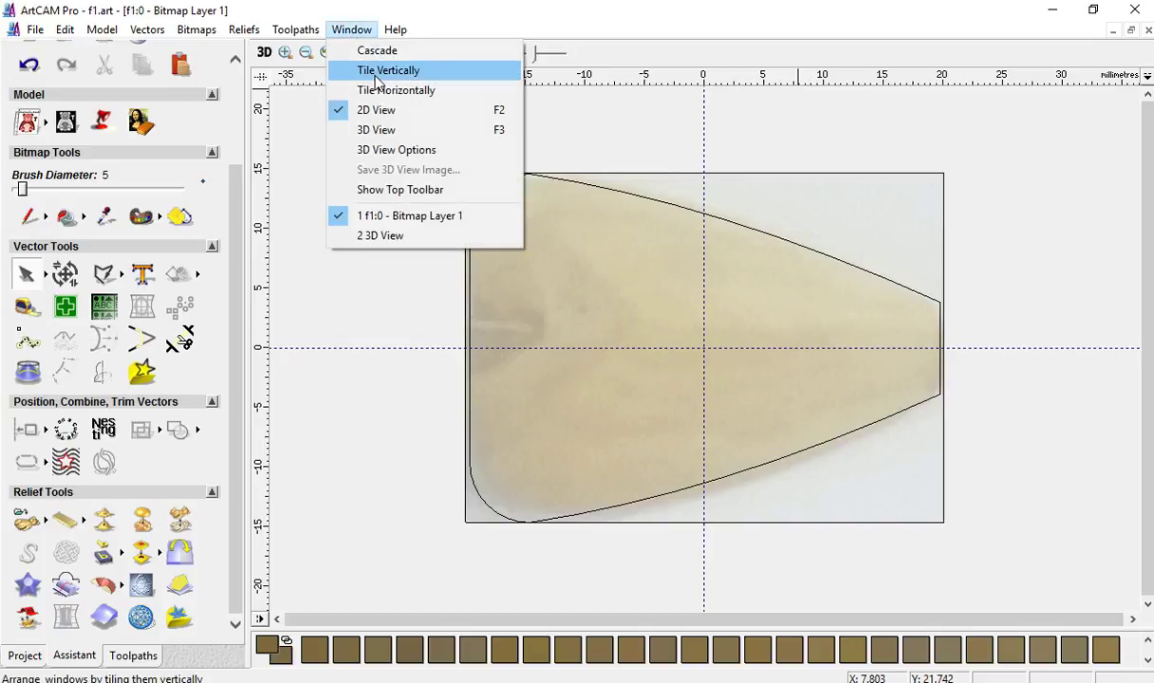
click(377, 71)
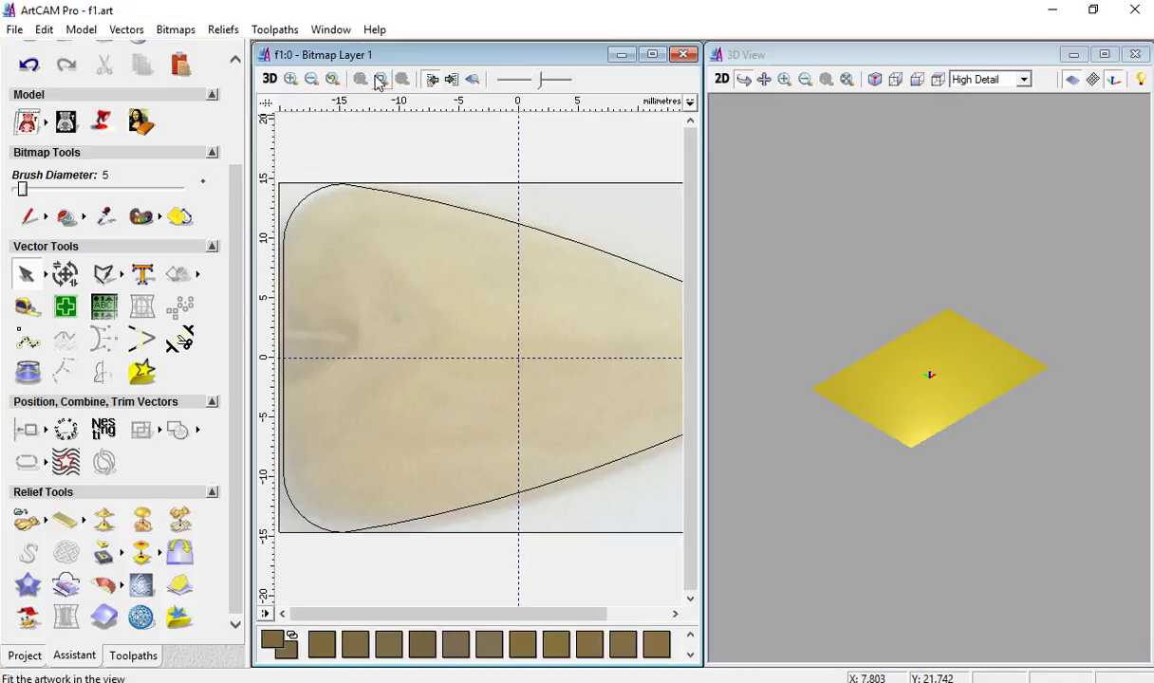
click(970, 369)
scroll(977, 375, up, 2)
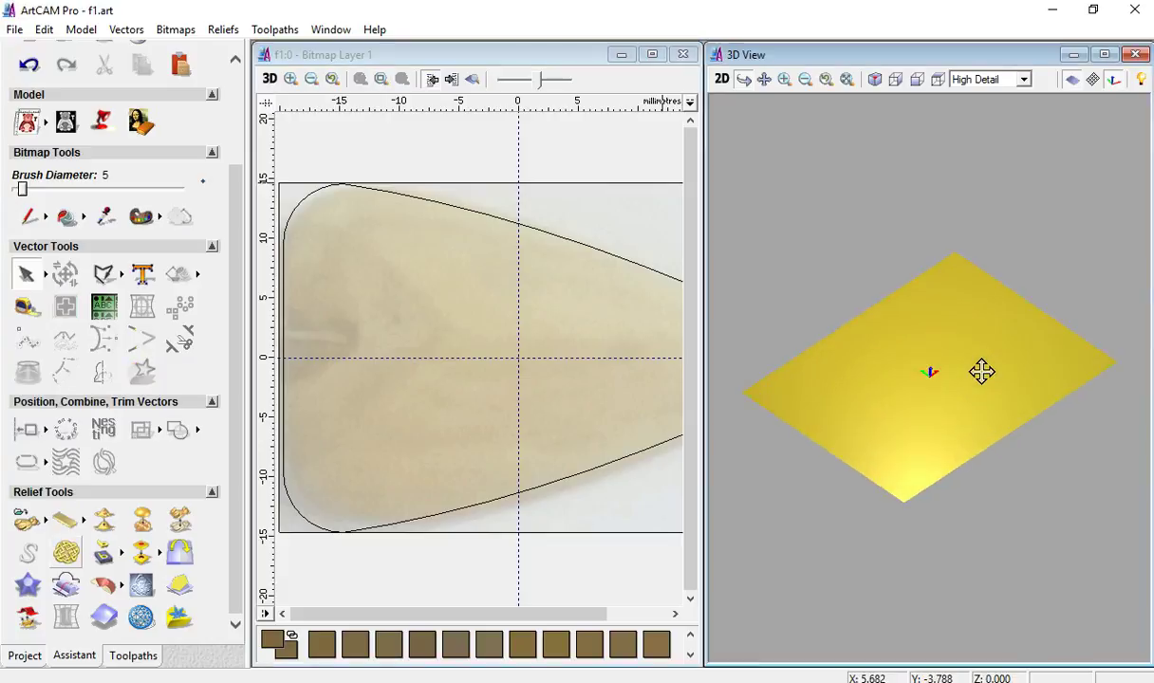
- Select the joined outline in the 2D view and open the Shape Editor for it
click(529, 418)
scroll(529, 418, down, 2)
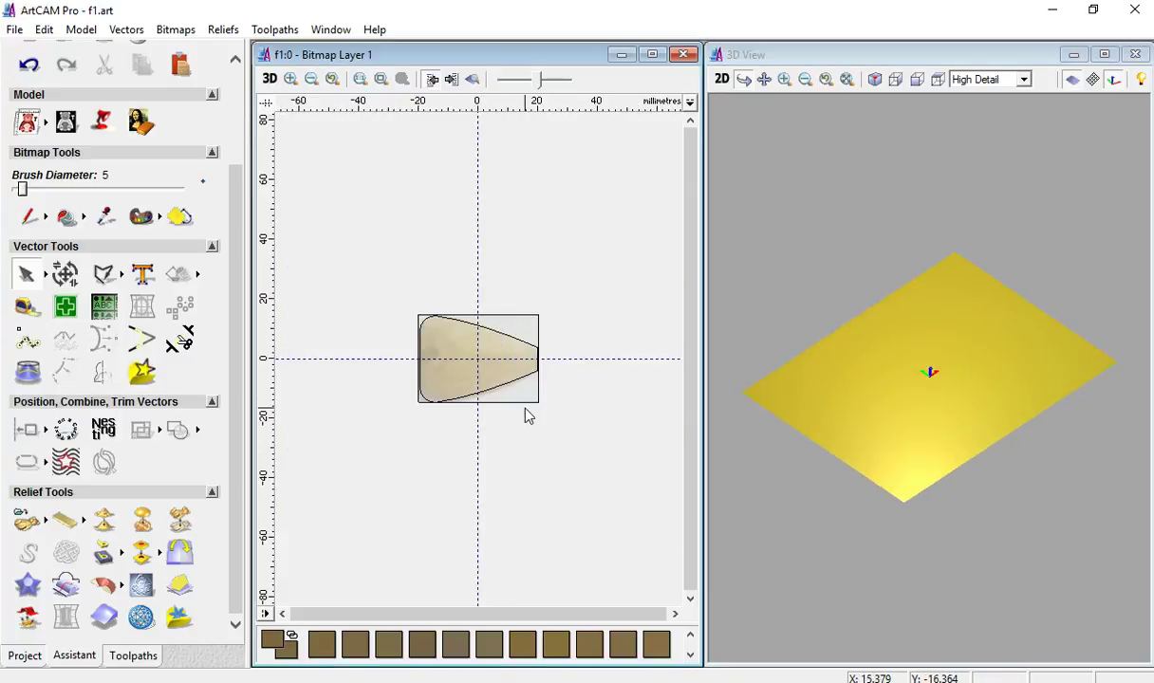
scroll(490, 354, up, 2)
scroll(490, 354, down, 1)
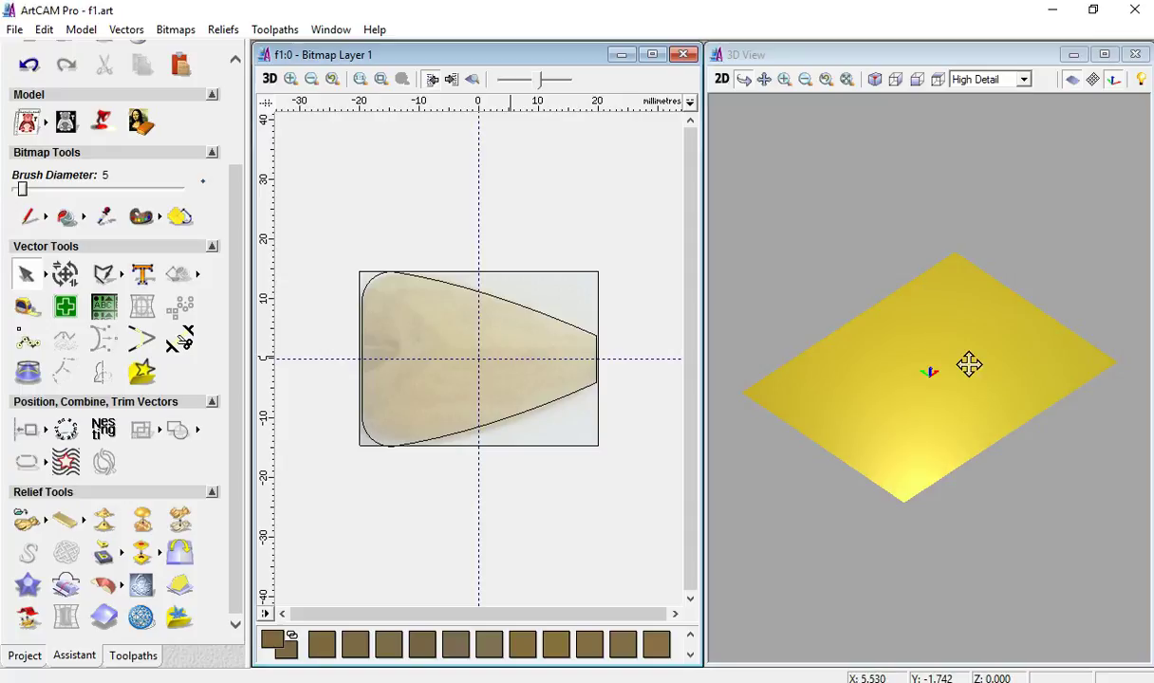
click(510, 302)
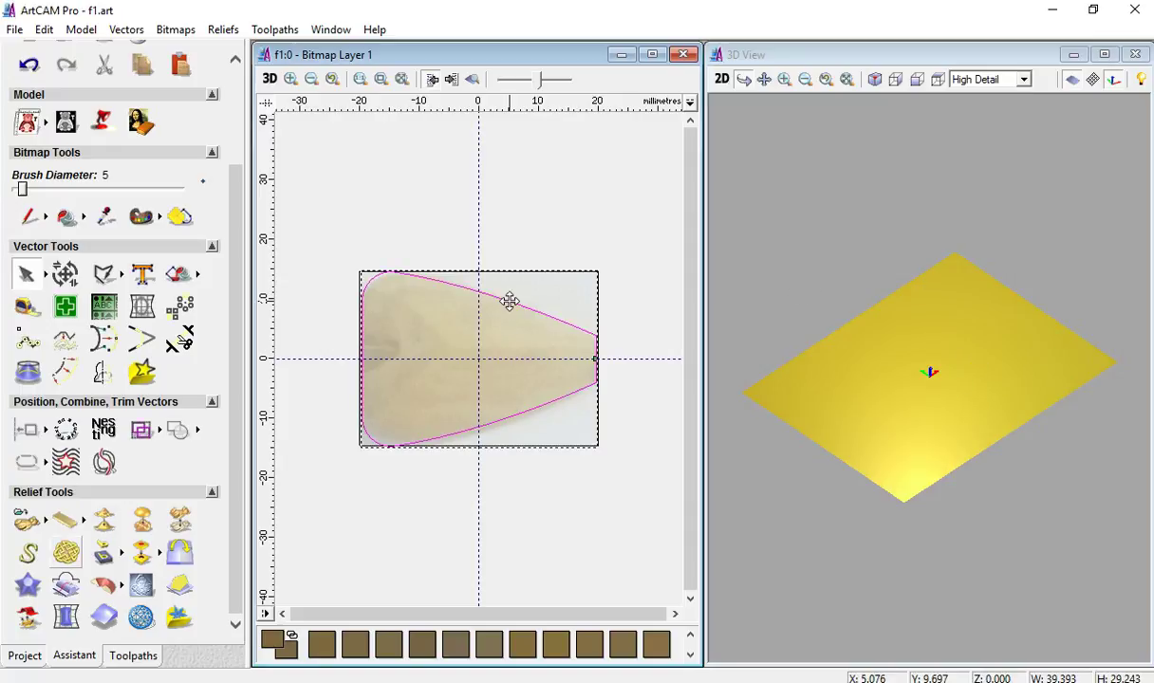
double_click(510, 302)
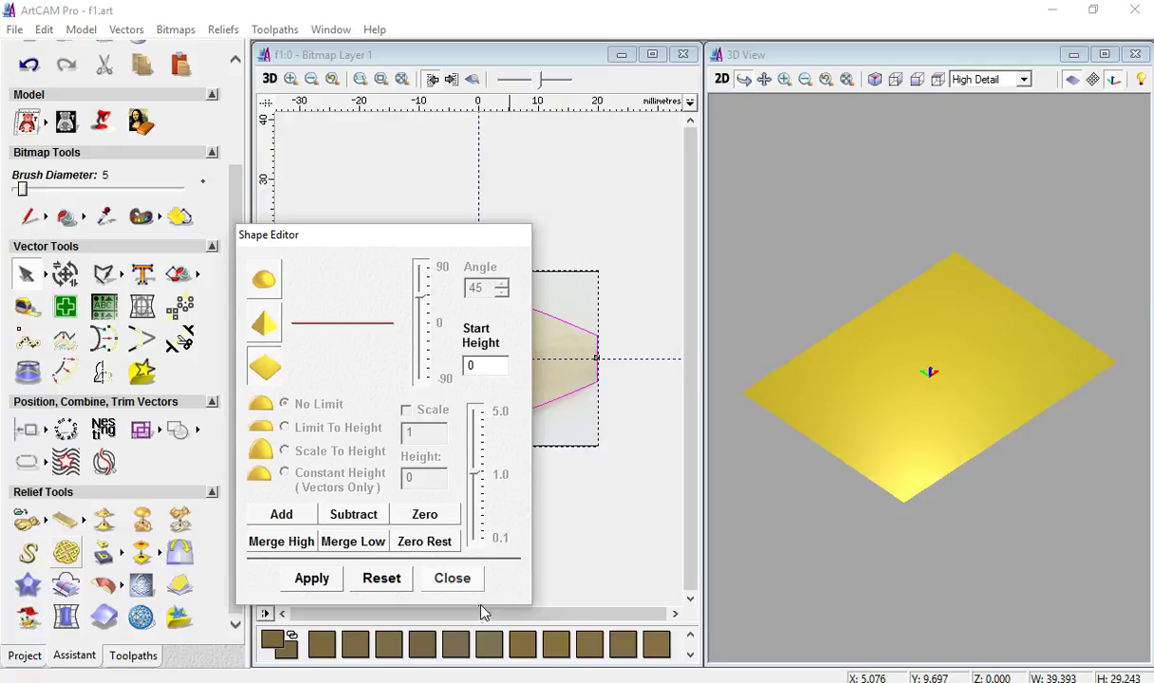
click(452, 578)
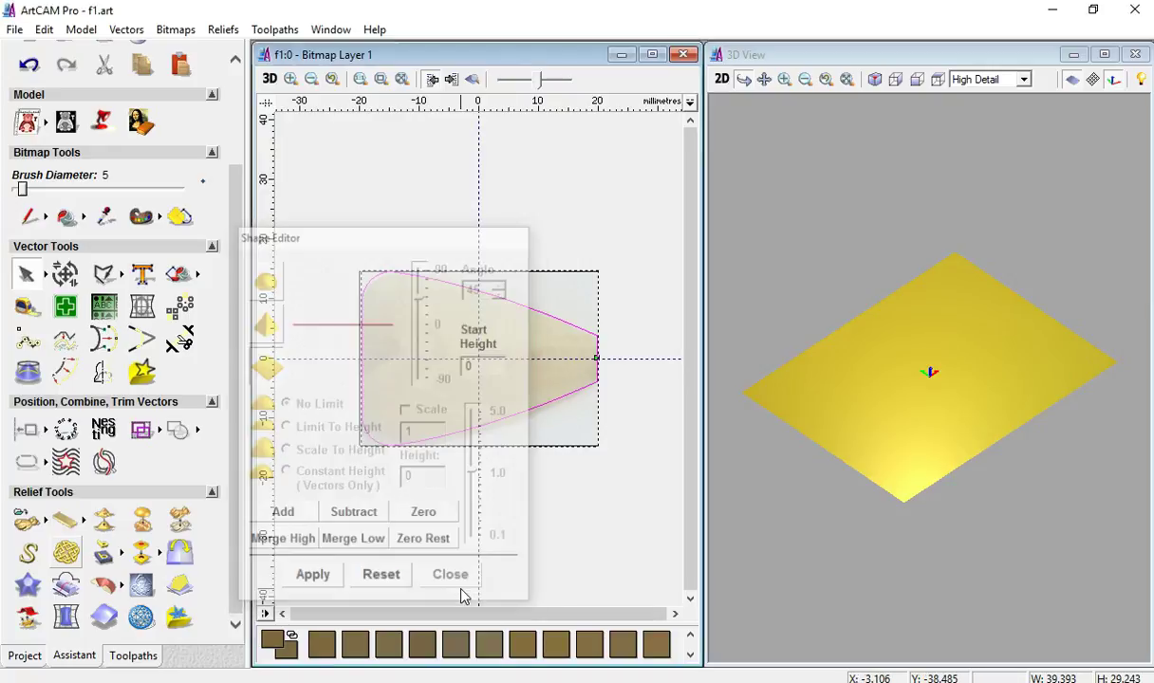
double_click(558, 308)
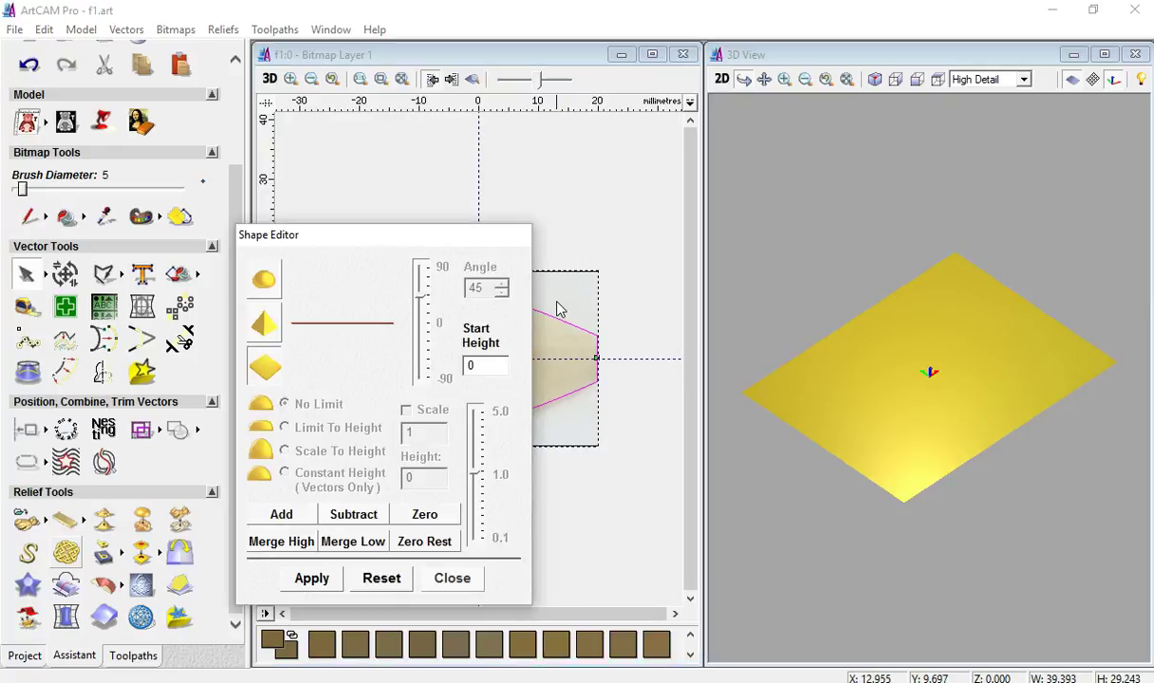
- Add a round dome with a 78-degree angle, start height 0 and no height limit to the relief inside the outline
click(264, 279)
click(266, 325)
click(266, 325)
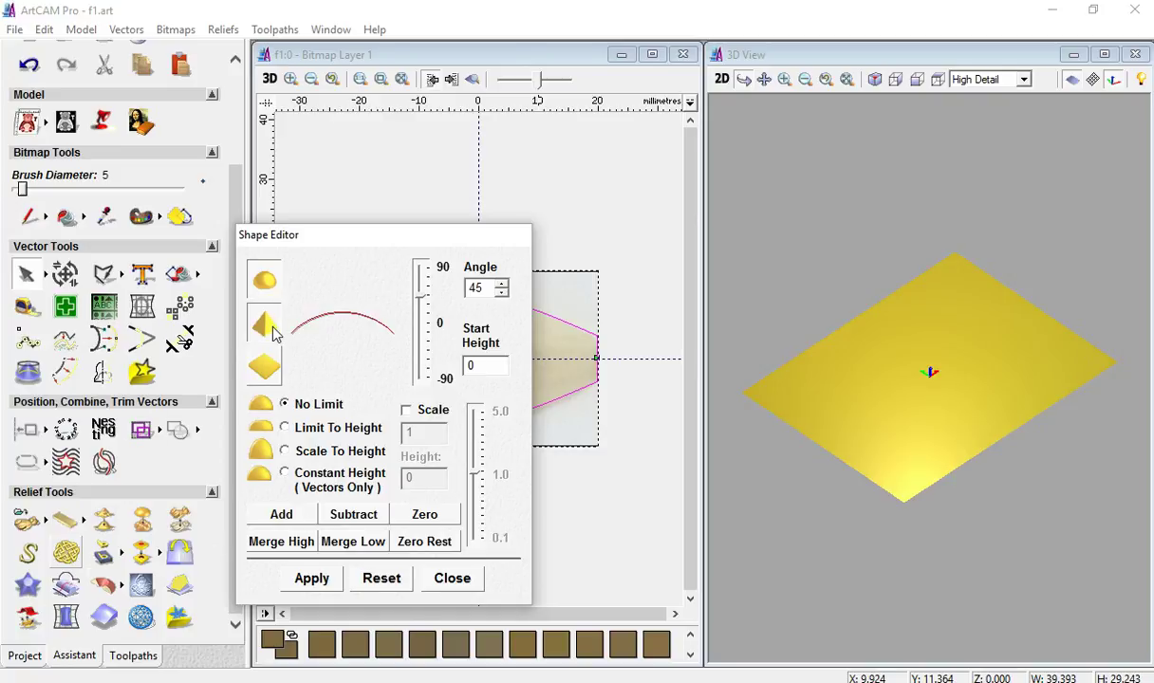
drag(424, 298, 423, 271)
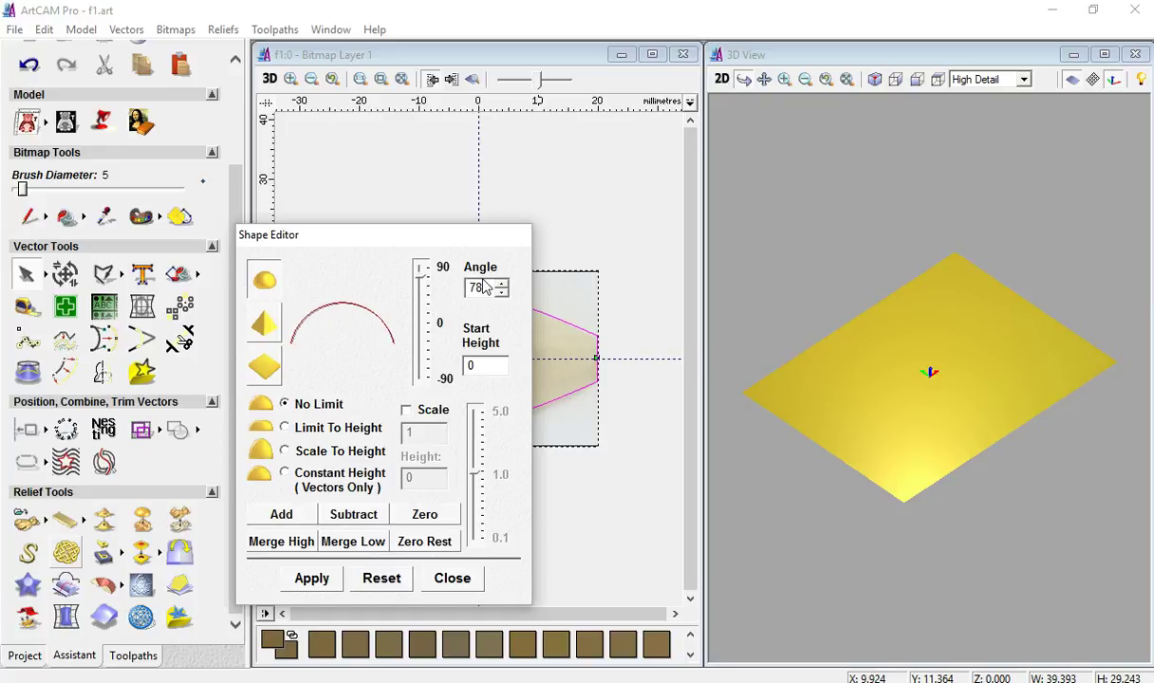
double_click(494, 365)
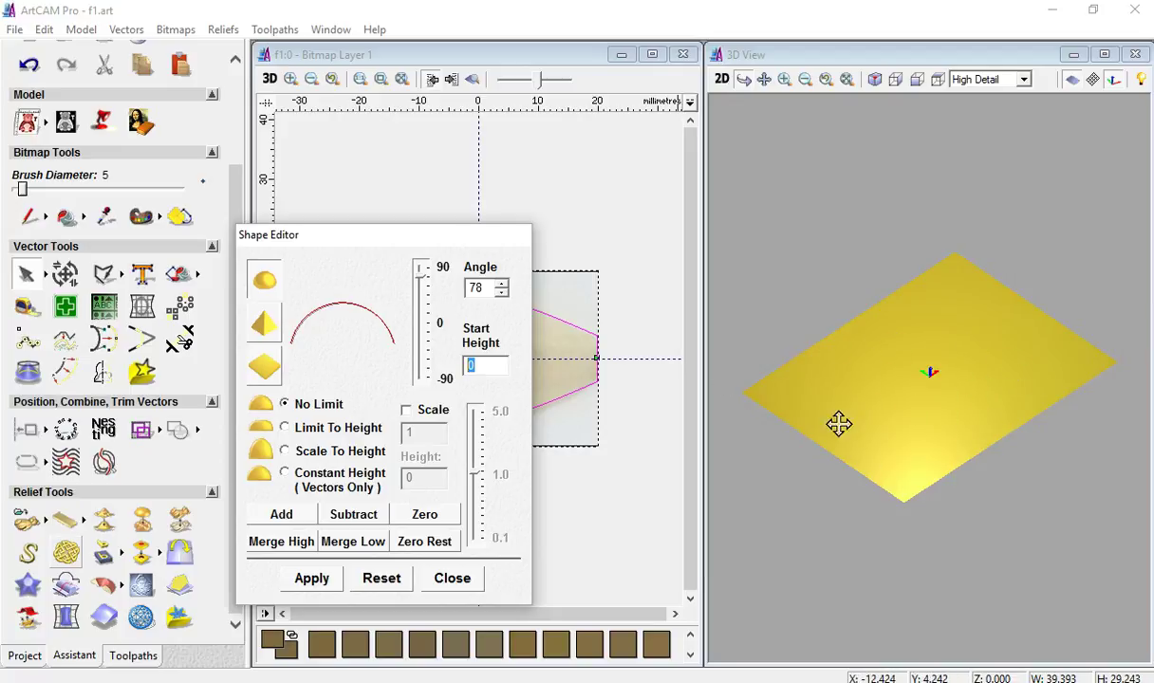
click(284, 514)
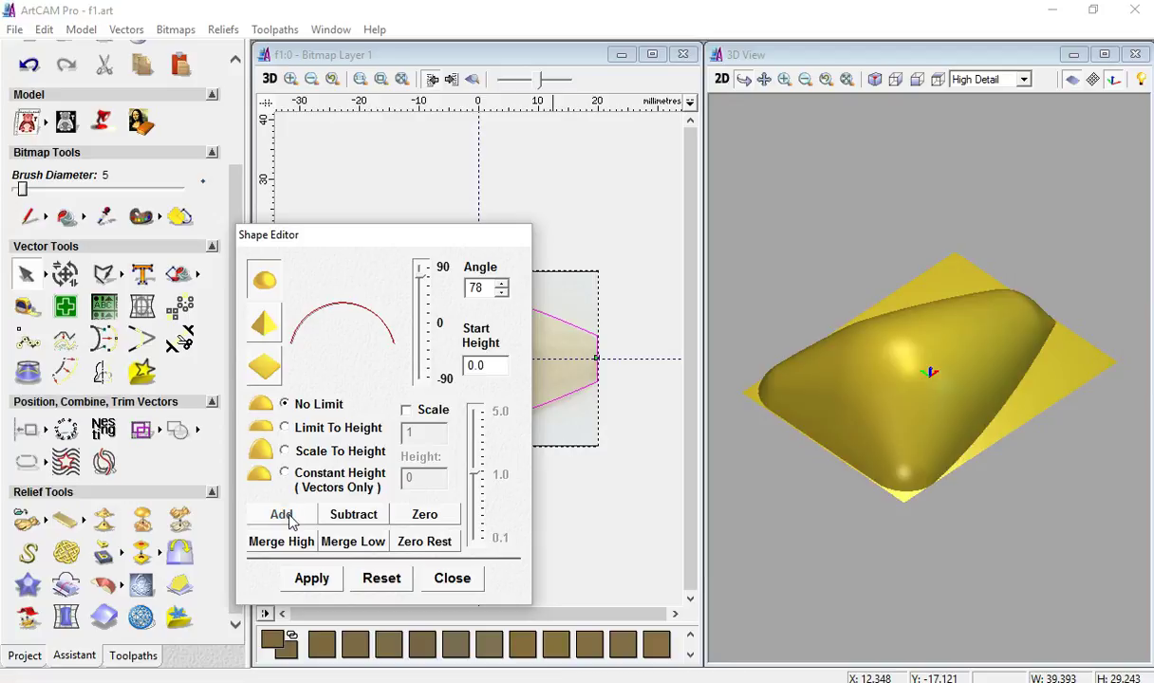
- Examine the domed relief from the side, undo its addition, and close the Shape Editor
drag(856, 440, 981, 423)
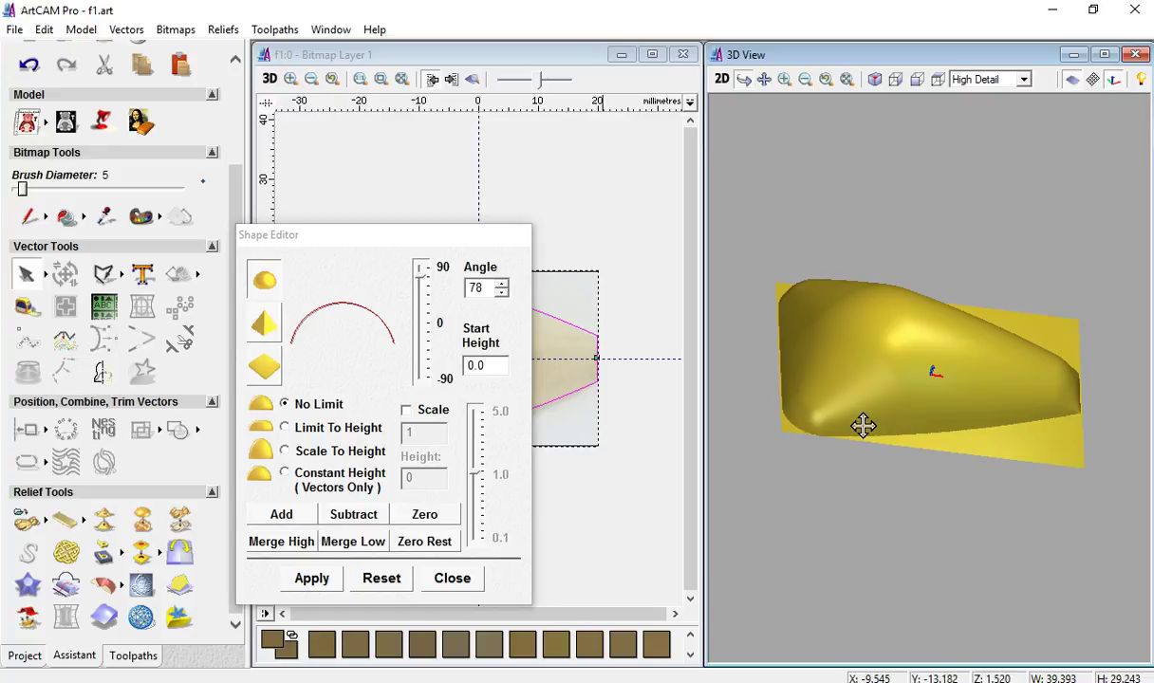
click(44, 29)
click(52, 52)
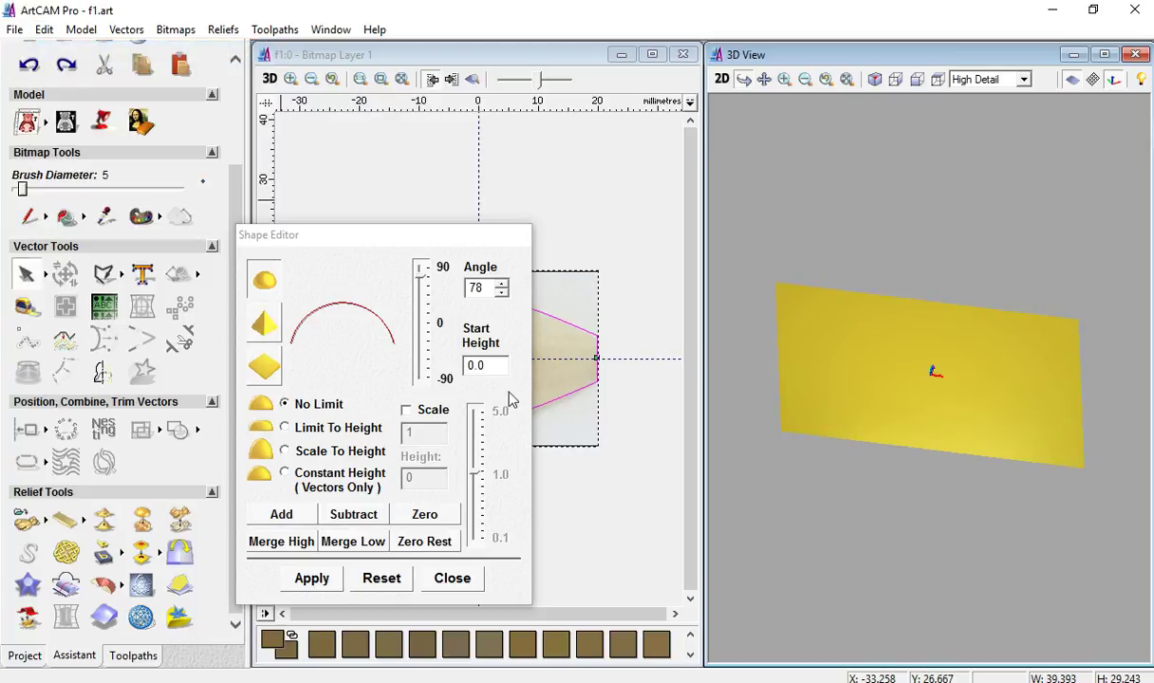
click(455, 579)
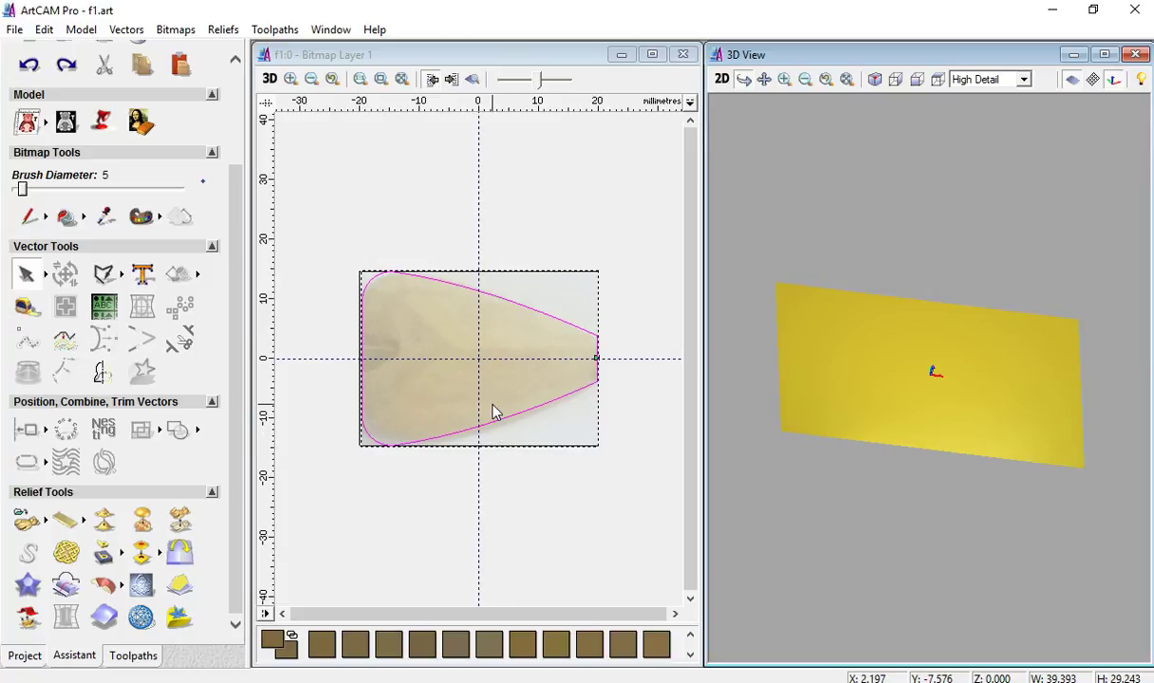
- Add a round dome inside the outline with a 66-degree angle, start height 3 and no height limit, and inspect its shape
double_click(518, 307)
mouse_move(425, 288)
mouse_down()
mouse_move(426, 277)
mouse_move(423, 302)
mouse_move(422, 288)
mouse_up()
click(472, 367)
text(3)
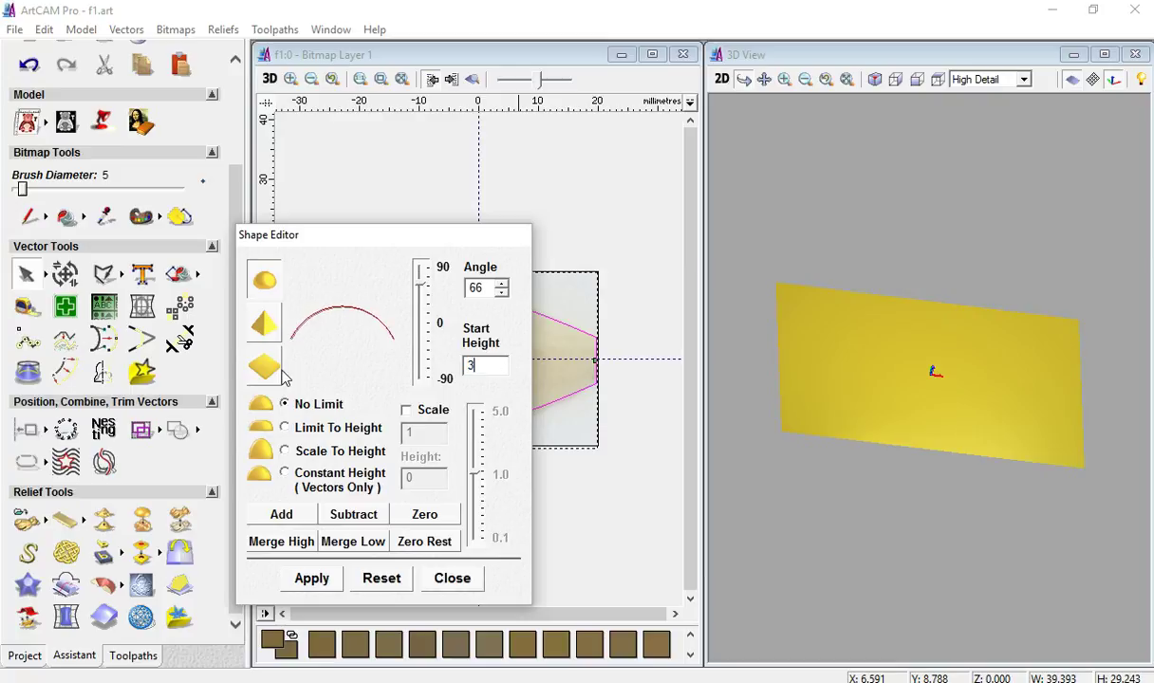
click(290, 509)
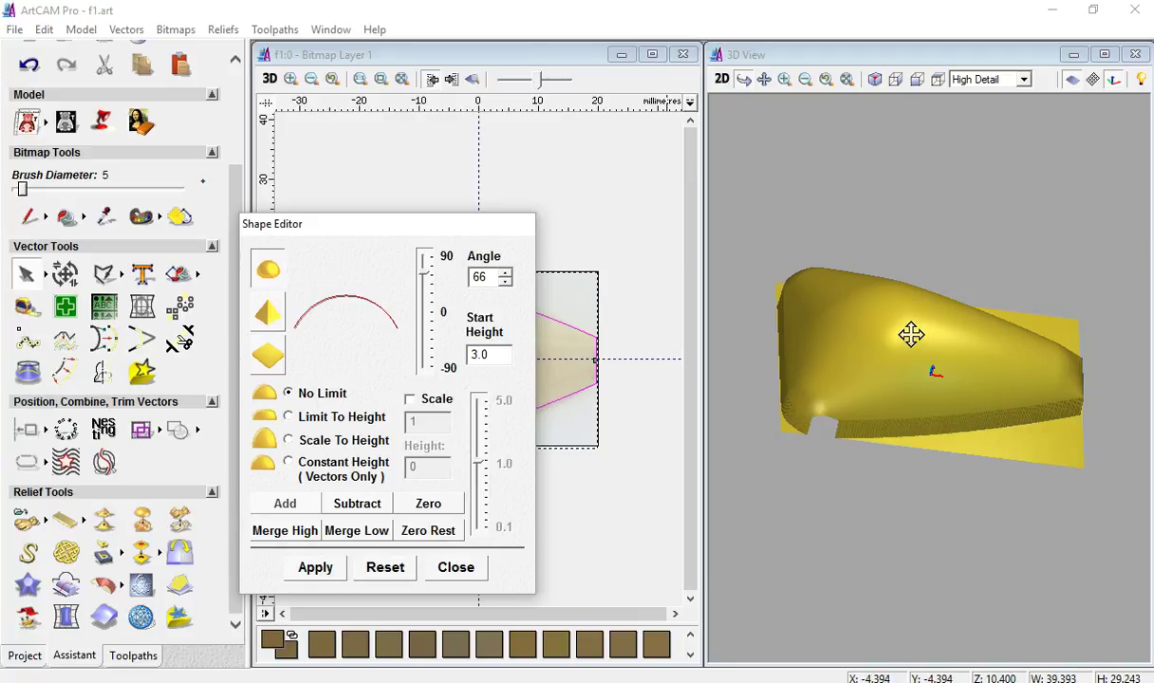
drag(887, 346, 879, 380)
click(460, 567)
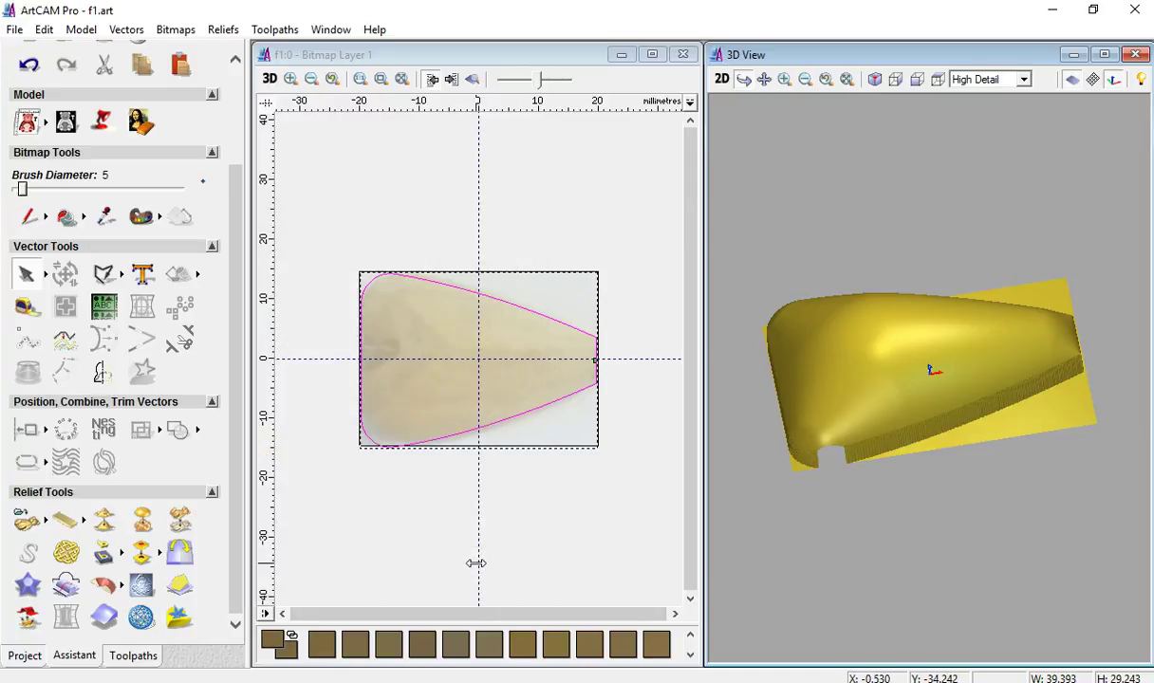
- Smooth the dome's stepped side walls with Interactive Sculpting, setting the Smooth tool to diameter 45 and strength 29%
click(143, 588)
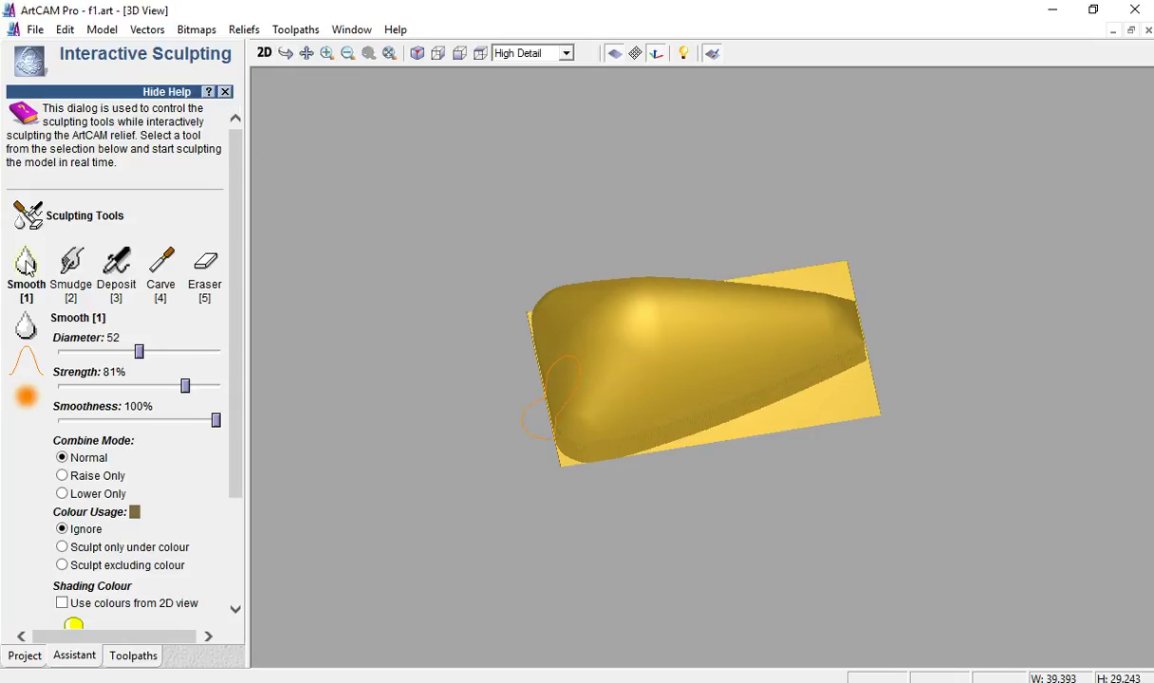
drag(139, 351, 129, 351)
drag(182, 389, 106, 387)
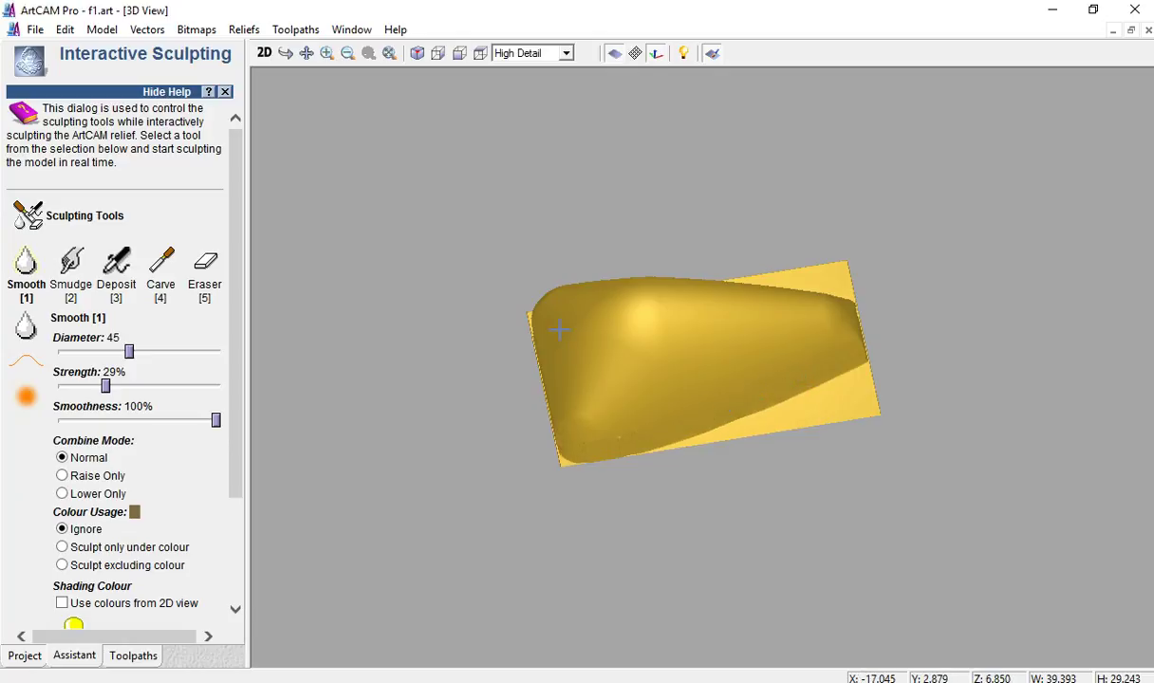
- Smudge the front corner at the dome's wide end, and deposit material there with diameter 11 and strength 20%
click(70, 263)
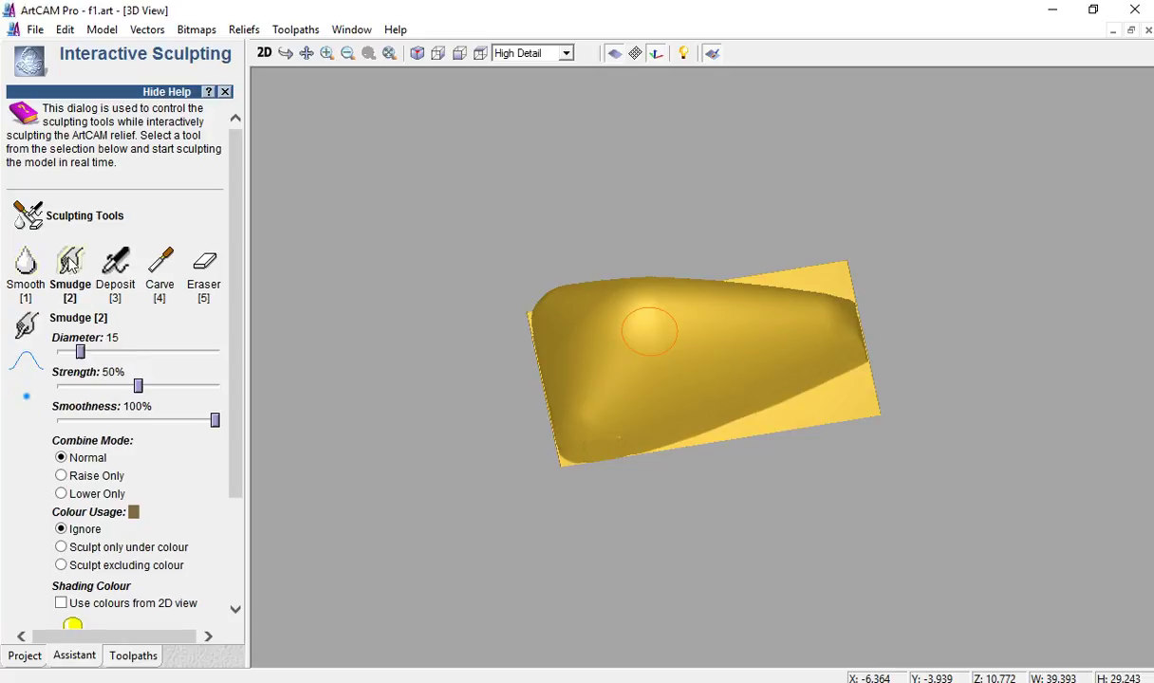
mouse_move(572, 408)
mouse_down()
mouse_move(587, 413)
mouse_move(580, 400)
mouse_up()
click(118, 266)
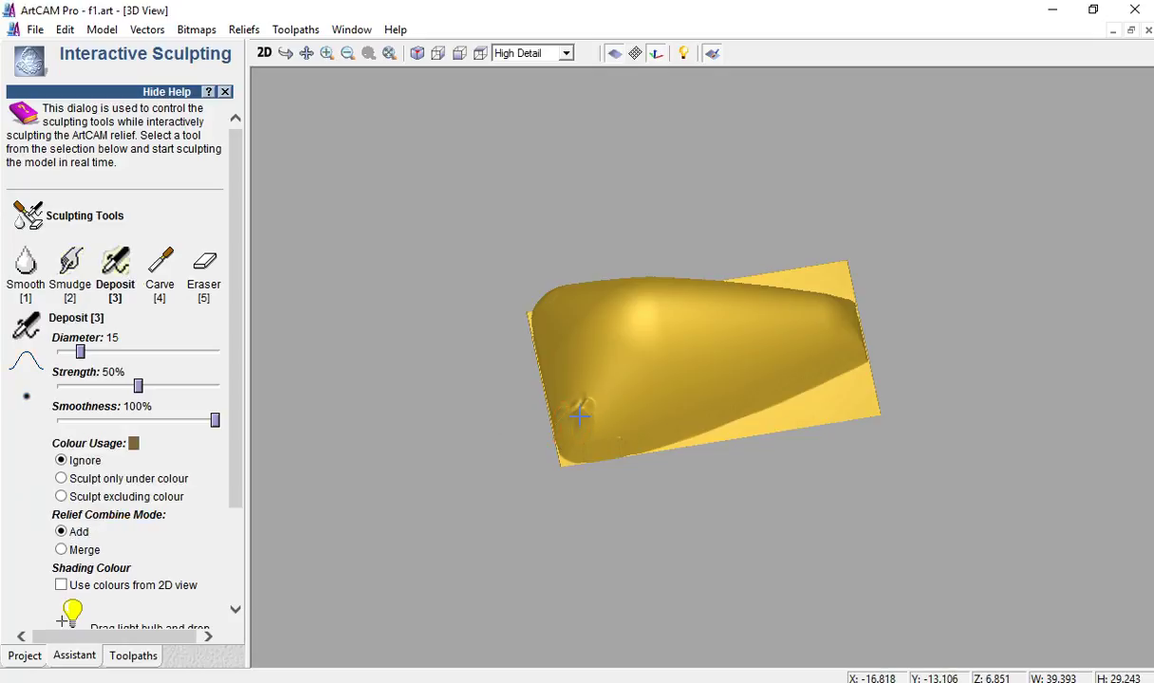
drag(80, 351, 74, 353)
drag(139, 386, 94, 396)
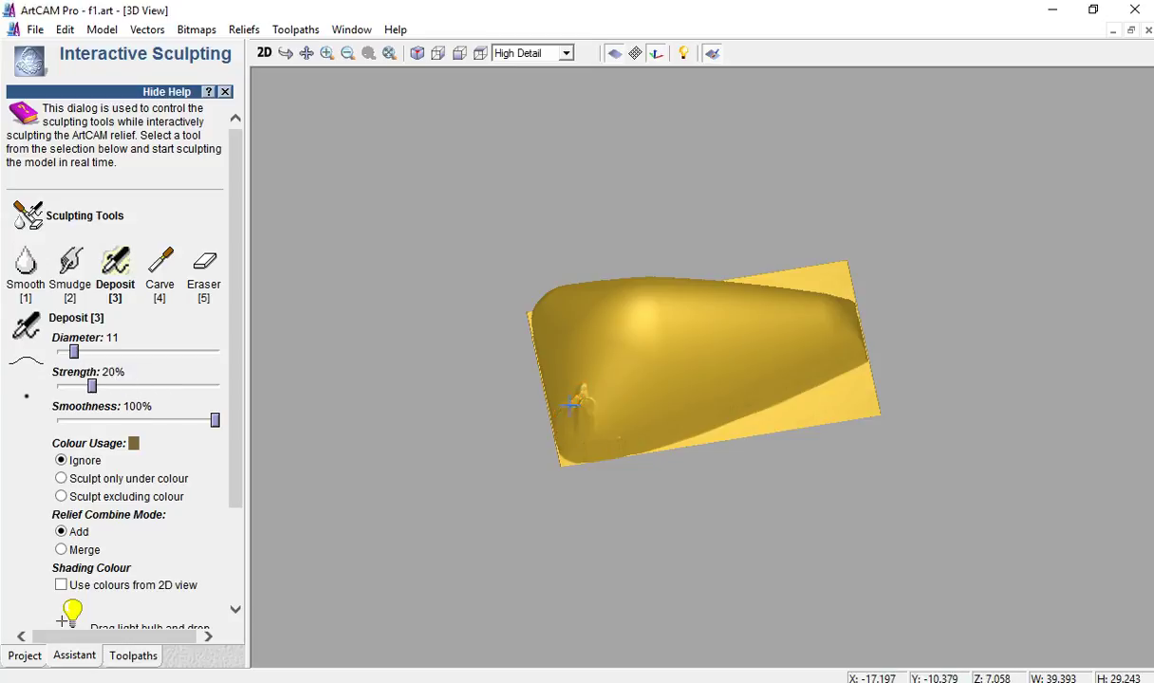
- Switch back to the Smooth tool, finish the sculpting session, and examine the sculpted corner from several angles
click(25, 260)
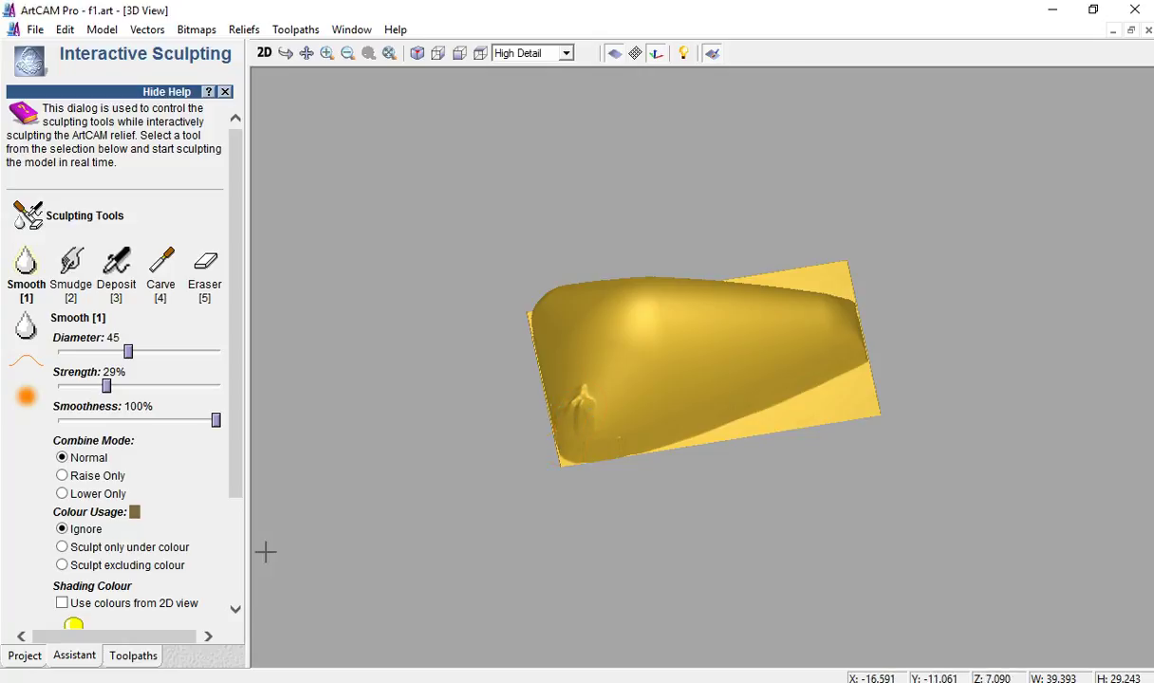
drag(237, 439, 238, 634)
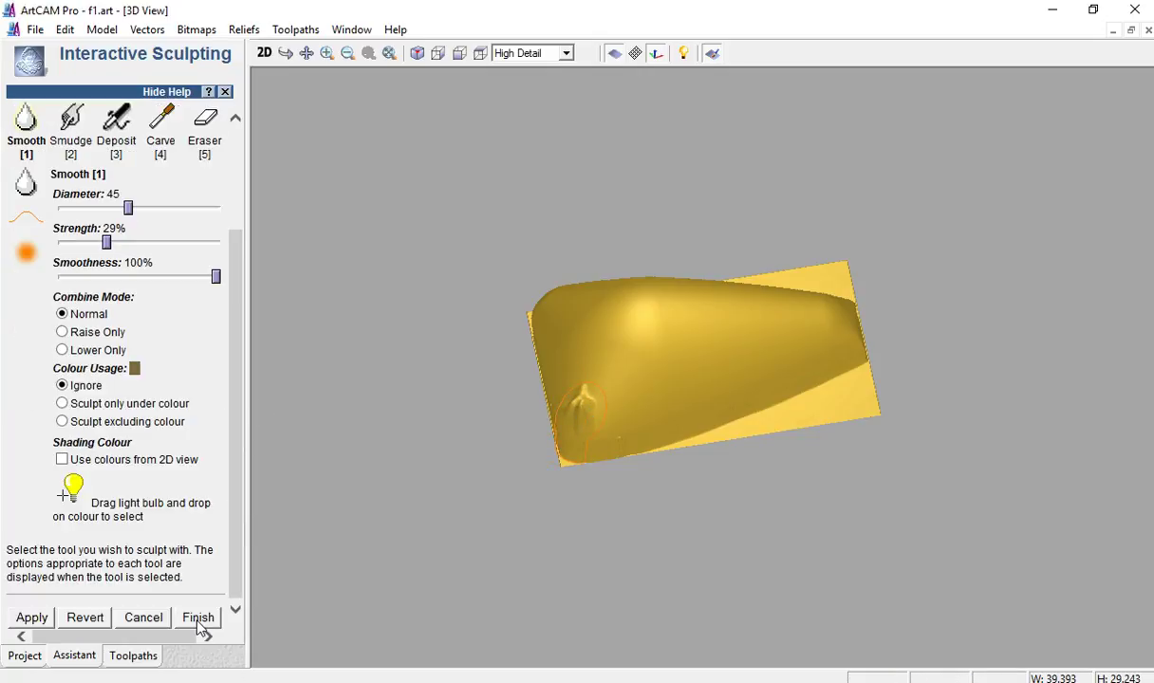
click(200, 619)
mouse_move(603, 386)
mouse_down()
mouse_move(820, 420)
mouse_move(755, 430)
mouse_move(764, 440)
mouse_up()
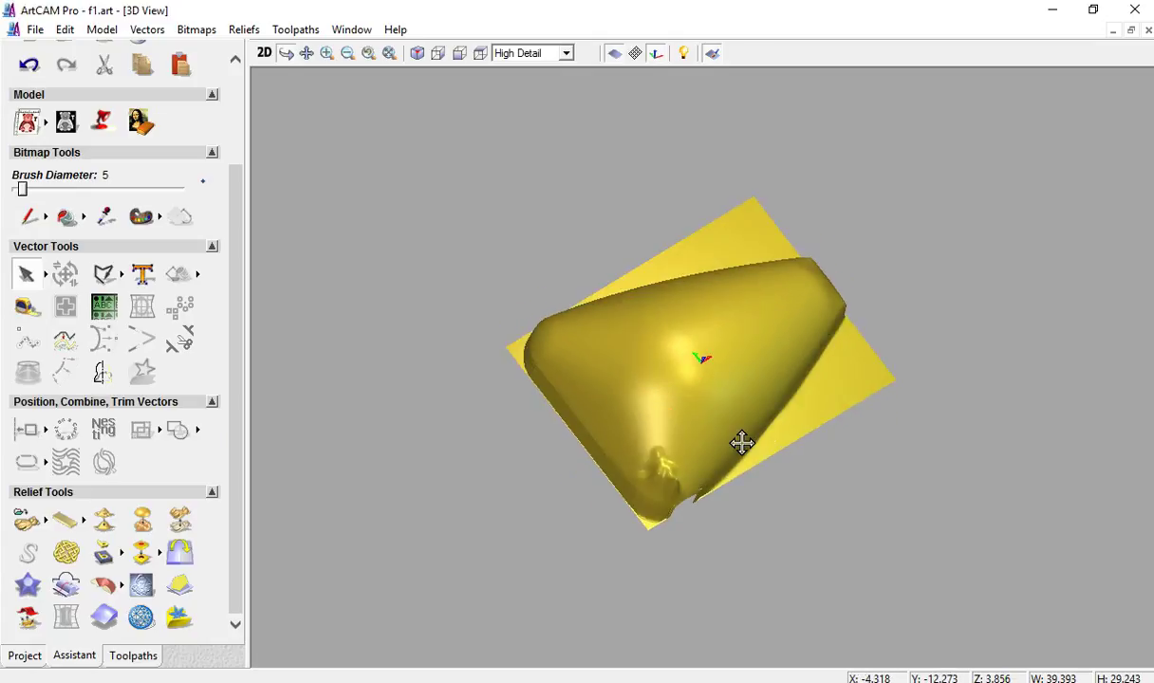
drag(685, 460, 513, 325)
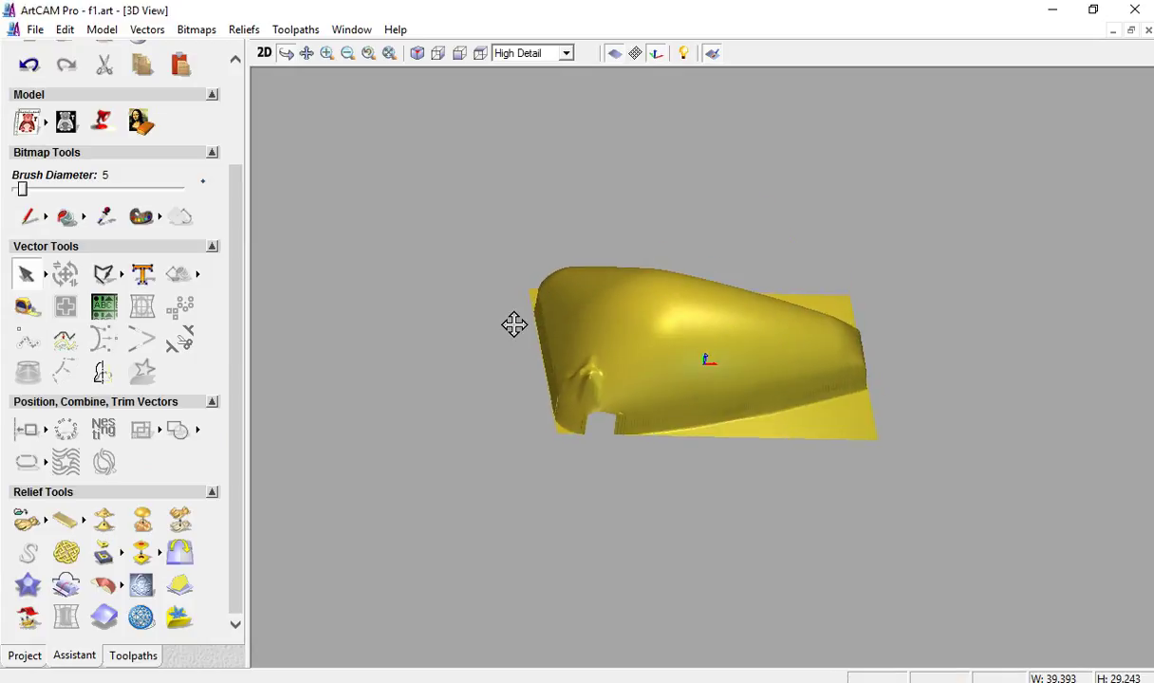
- Reset the whole relief to flat and deselect the outline in the 2D view
click(66, 29)
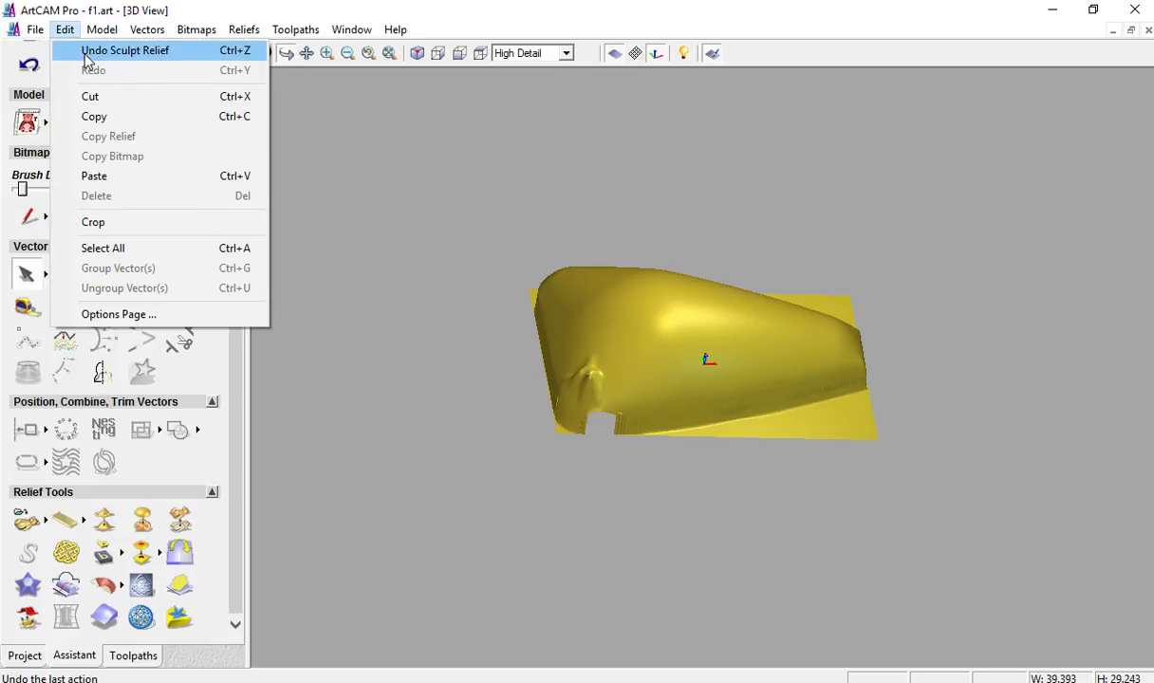
mouse_move(242, 36)
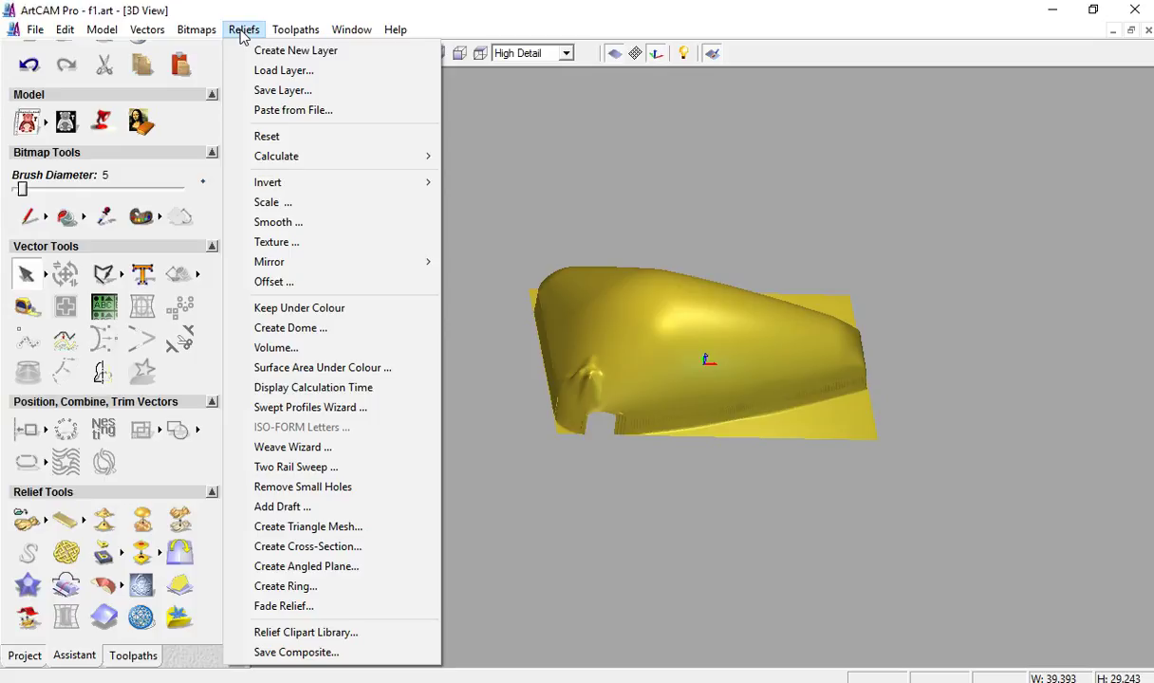
click(290, 139)
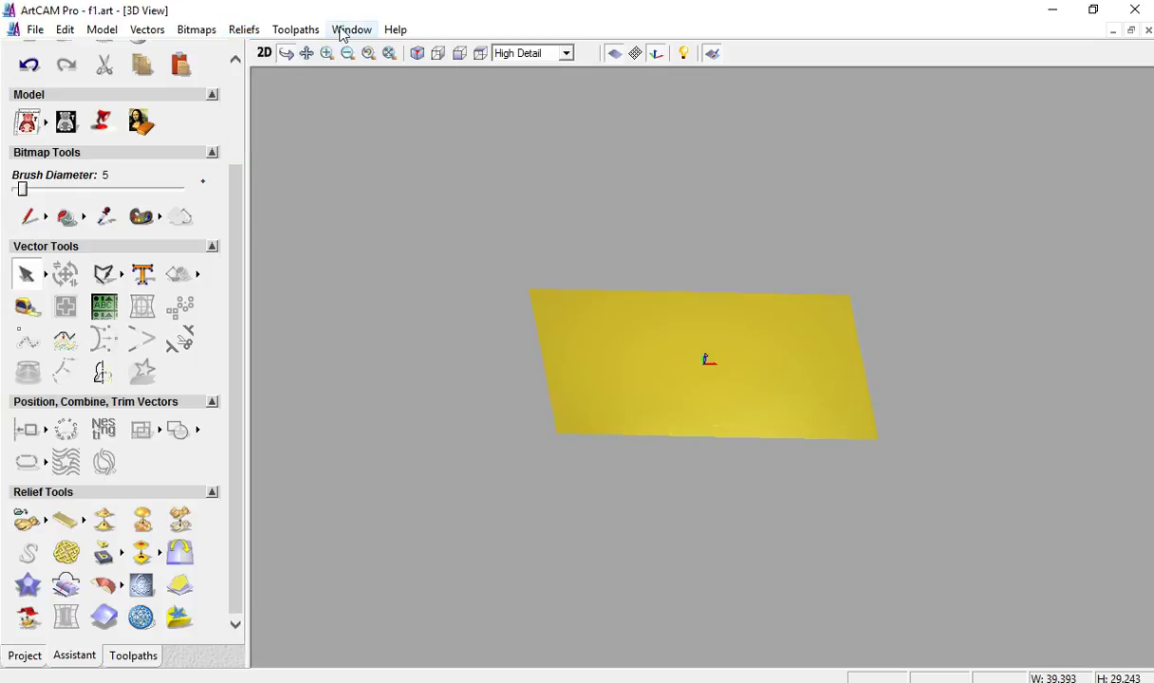
click(263, 53)
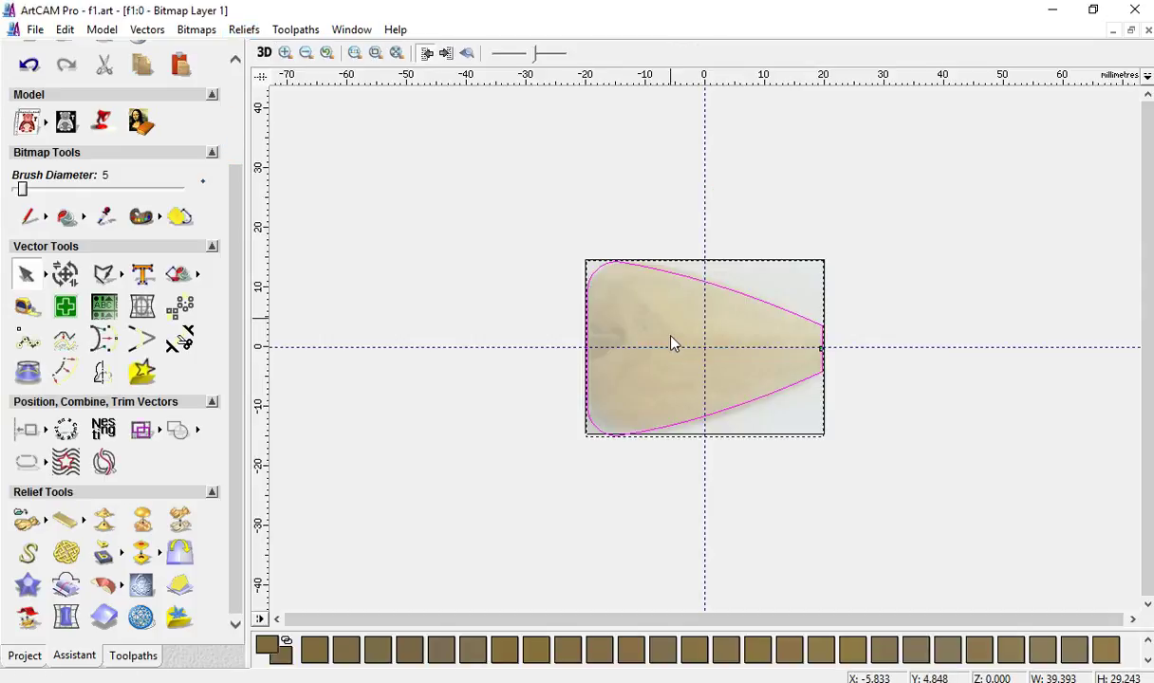
click(650, 296)
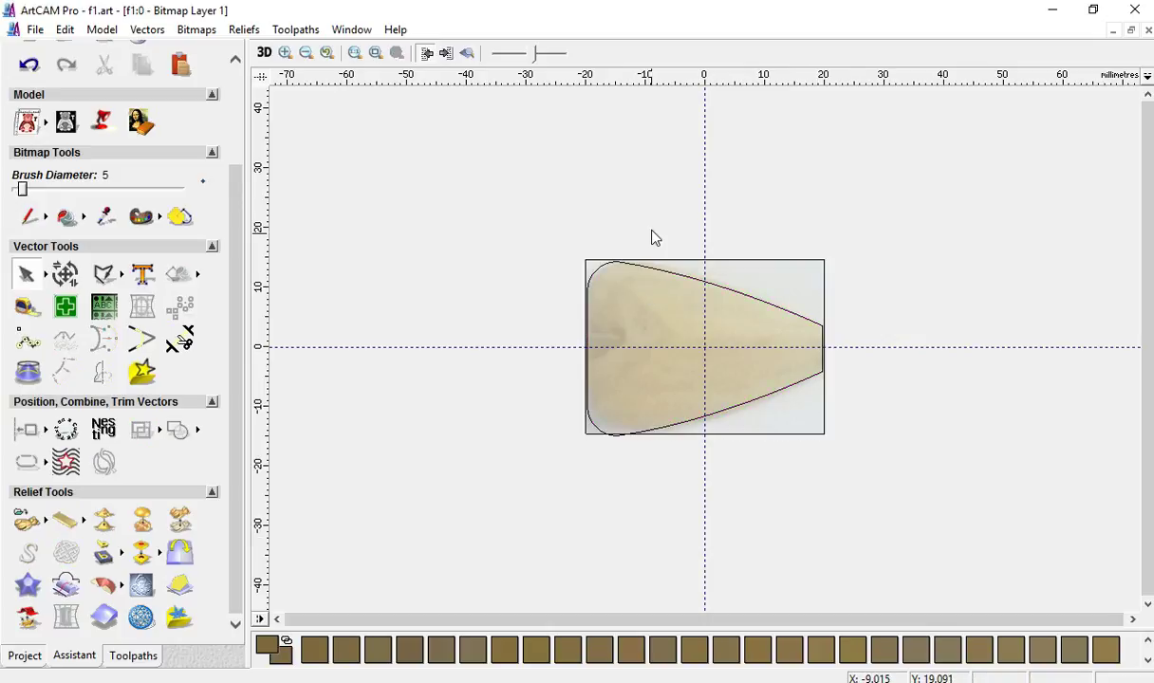
- Start a new model, discarding the unsaved changes to f1
click(37, 30)
click(66, 52)
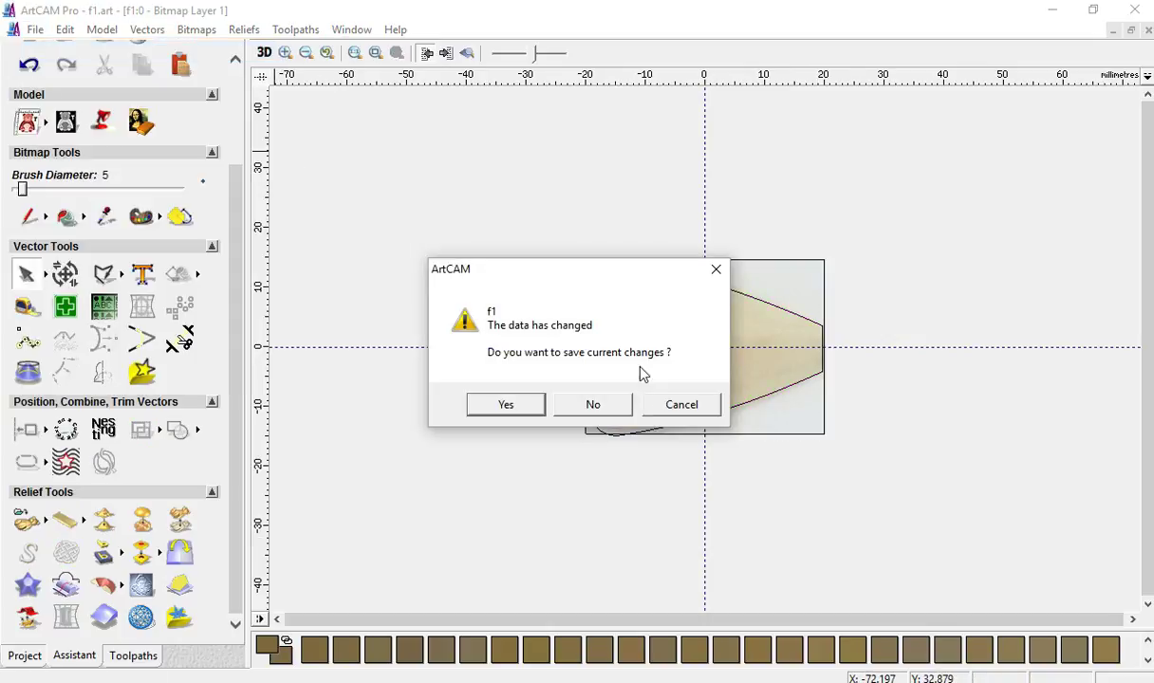
click(606, 410)
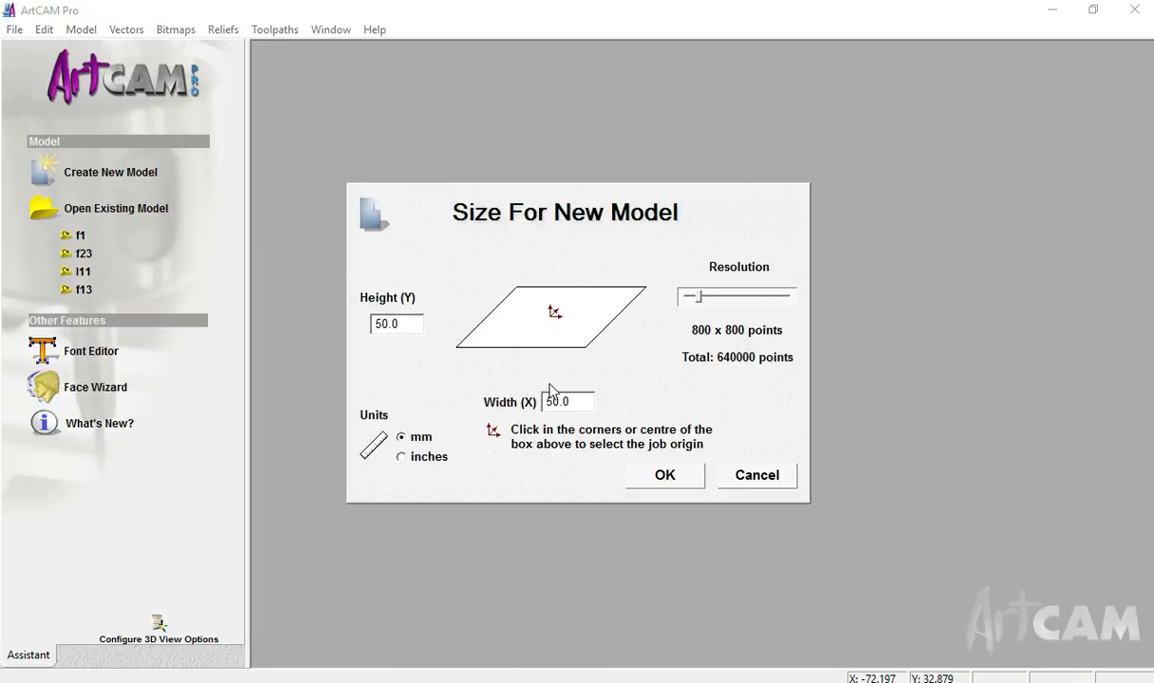